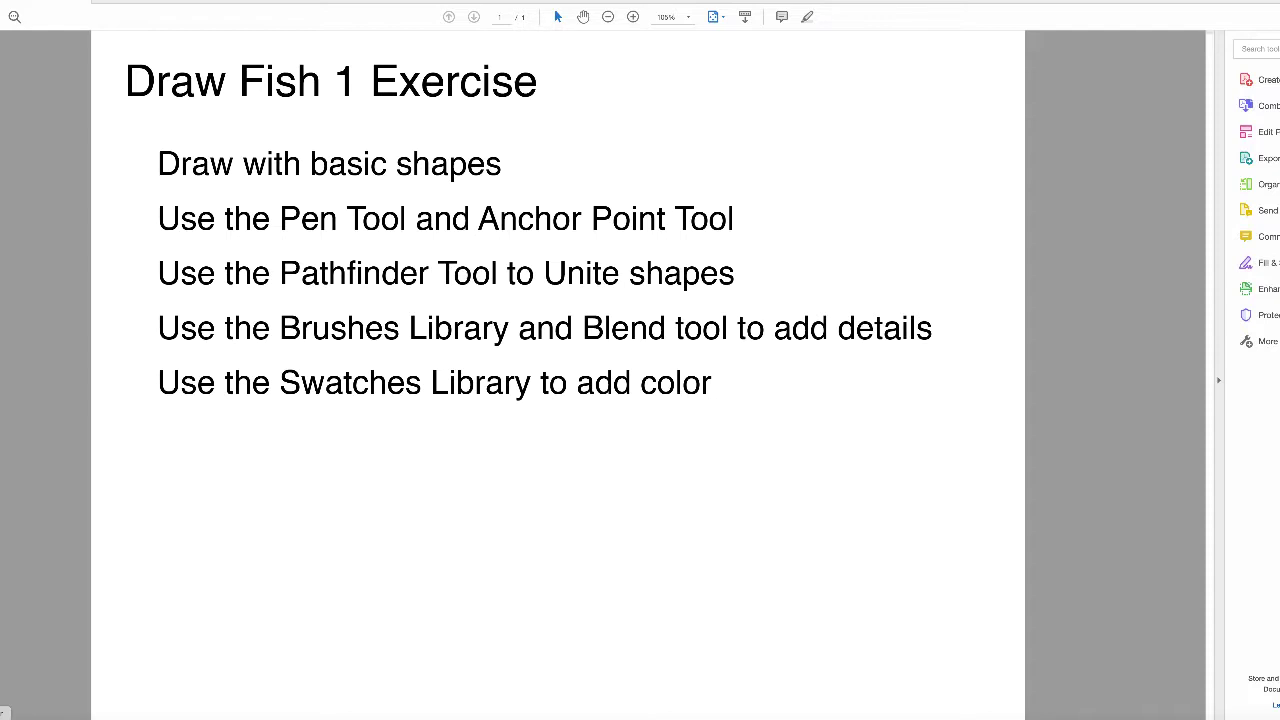
Open fish 1's _resources folder and Quick Look the tiger-barb adjusted.jpg photo
{"action": "left_click", "coordinate": [4, 710]}
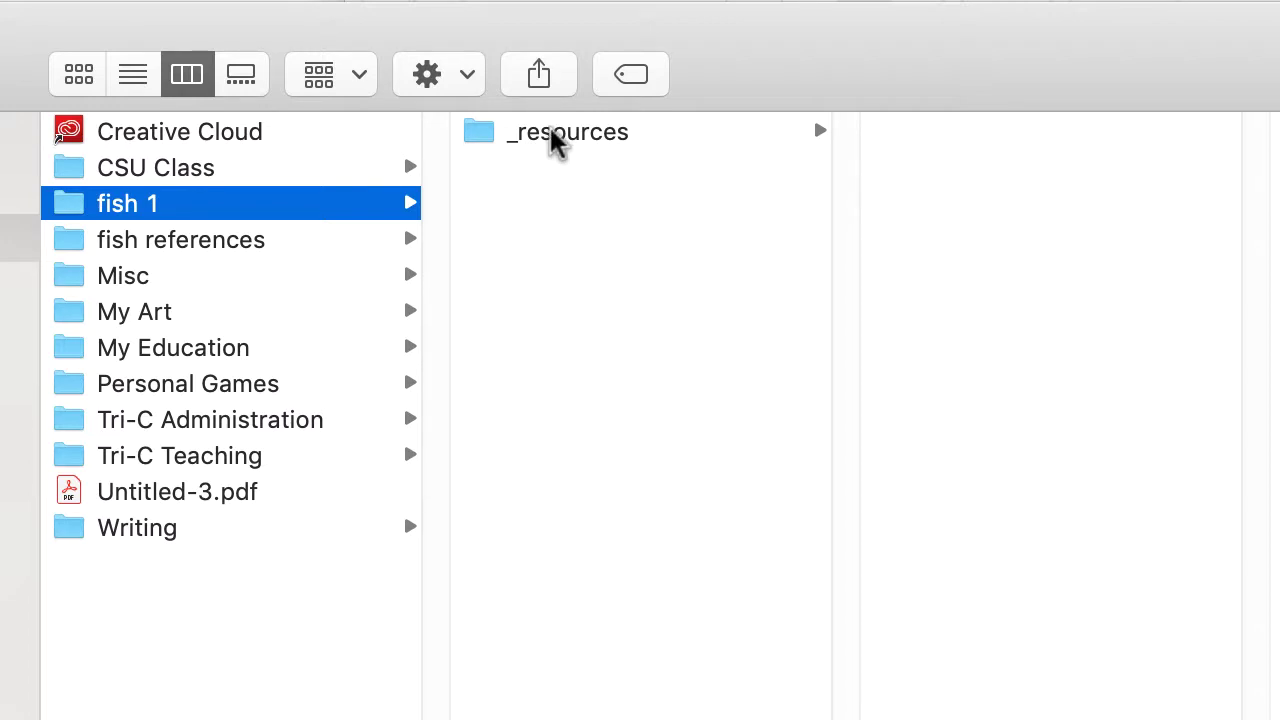
{"action": "left_click", "coordinate": [553, 138]}
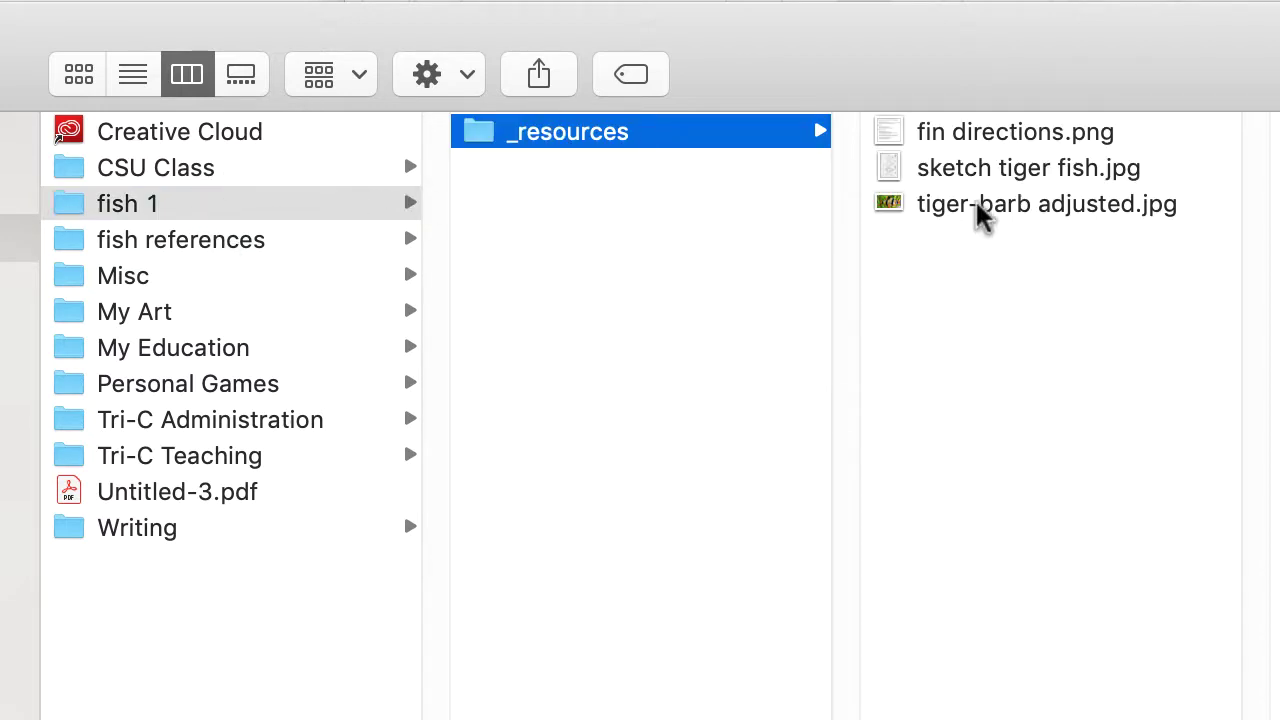
{"action": "left_click", "coordinate": [916, 204]}
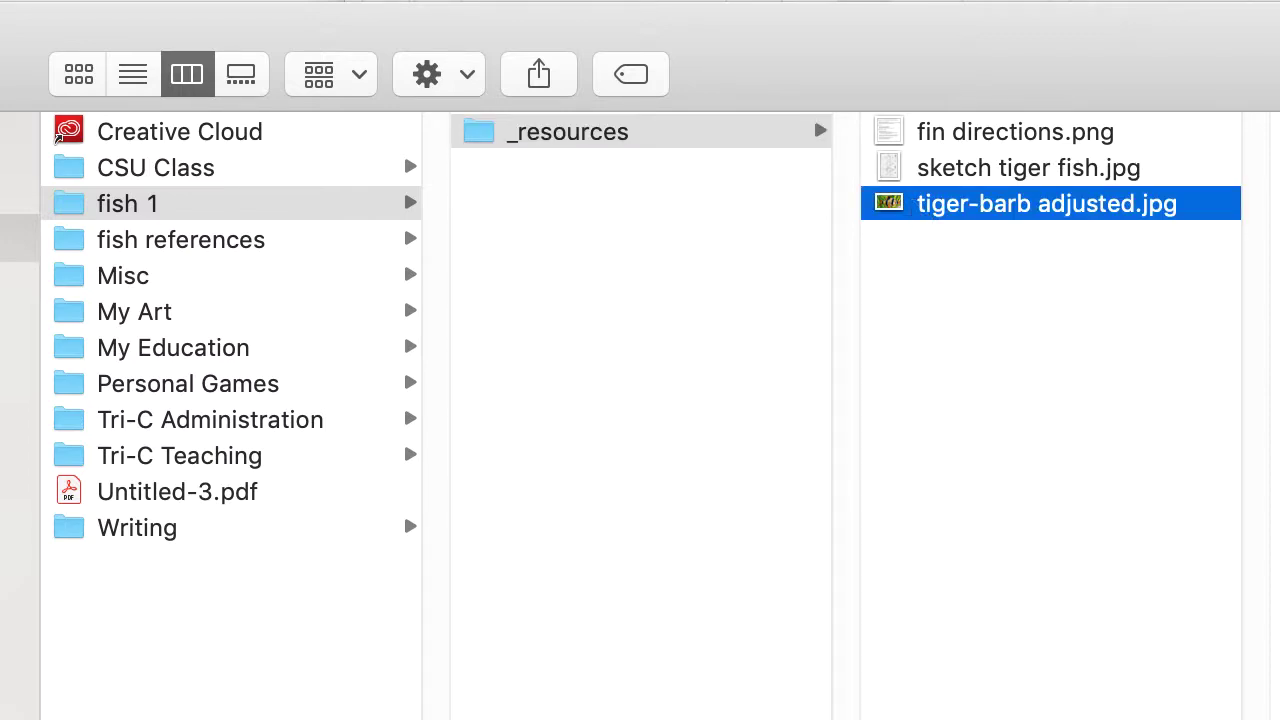
{"action": "key", "text": "space"}
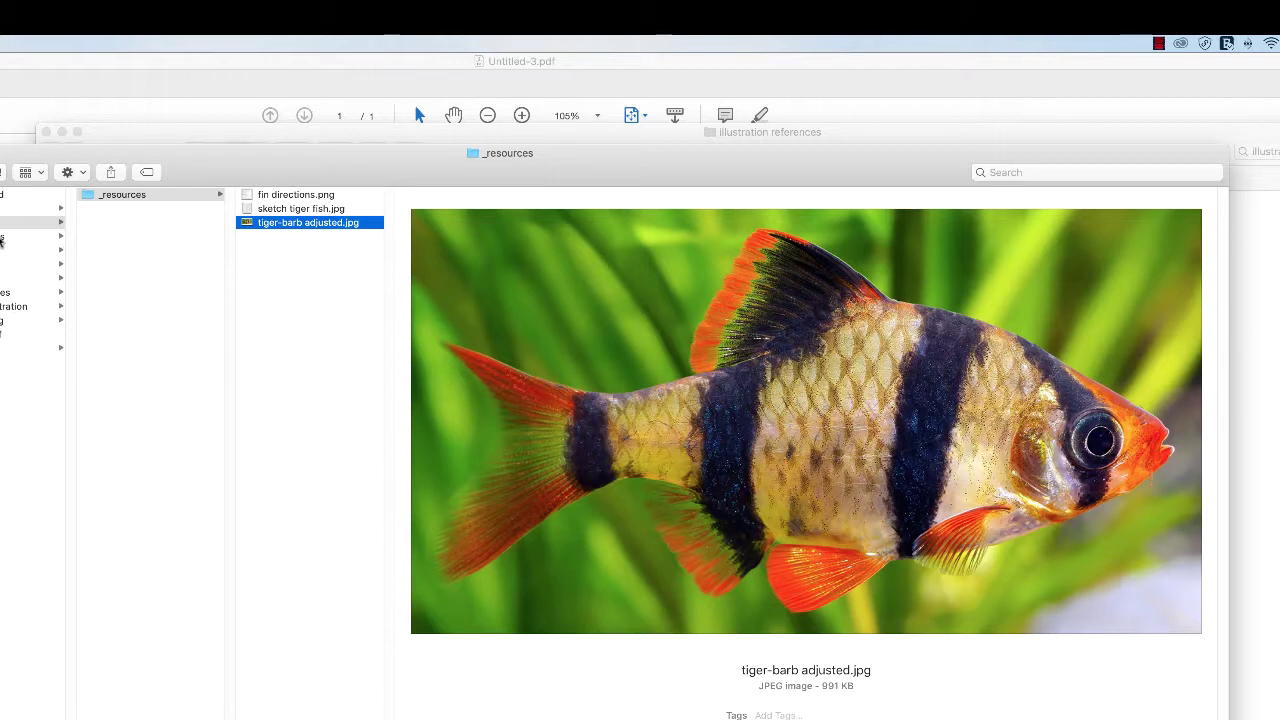
Select all 19 images in the fish references folder and open them in Quick Look
{"action": "left_click", "coordinate": [2, 238]}
{"action": "left_click", "coordinate": [142, 196]}
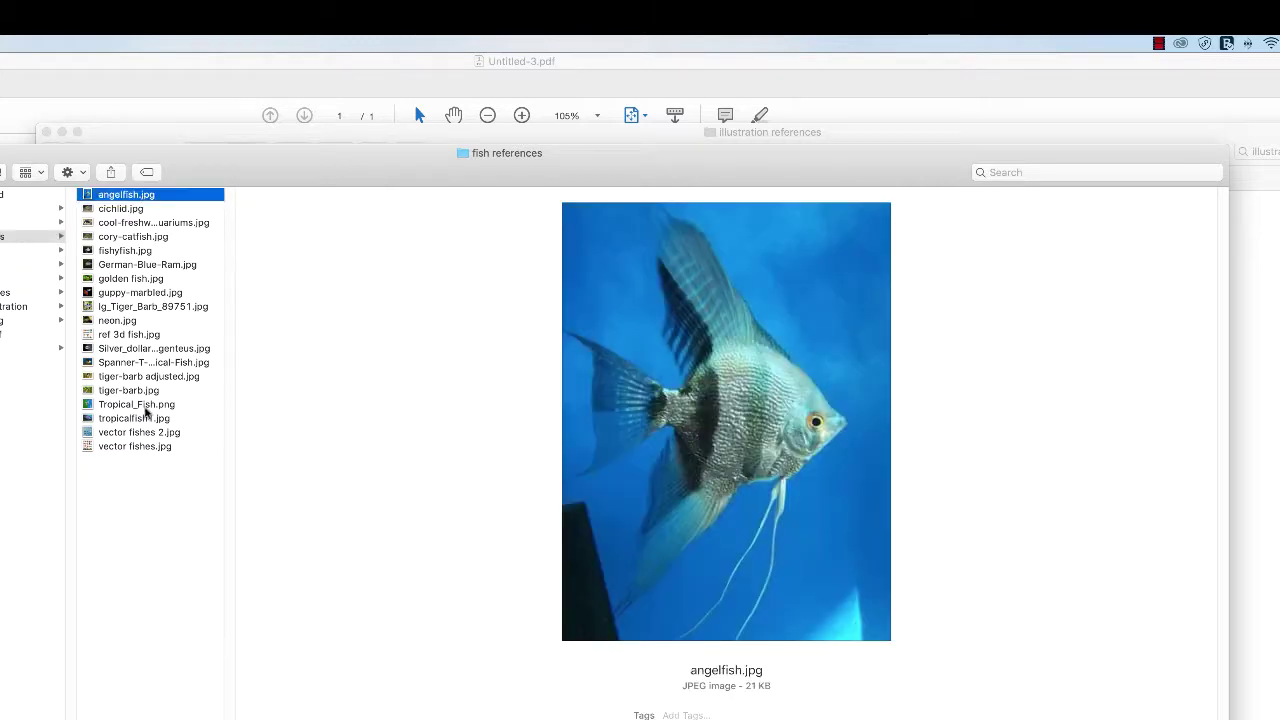
{"action": "left_click", "coordinate": [142, 449], "text": "shift"}
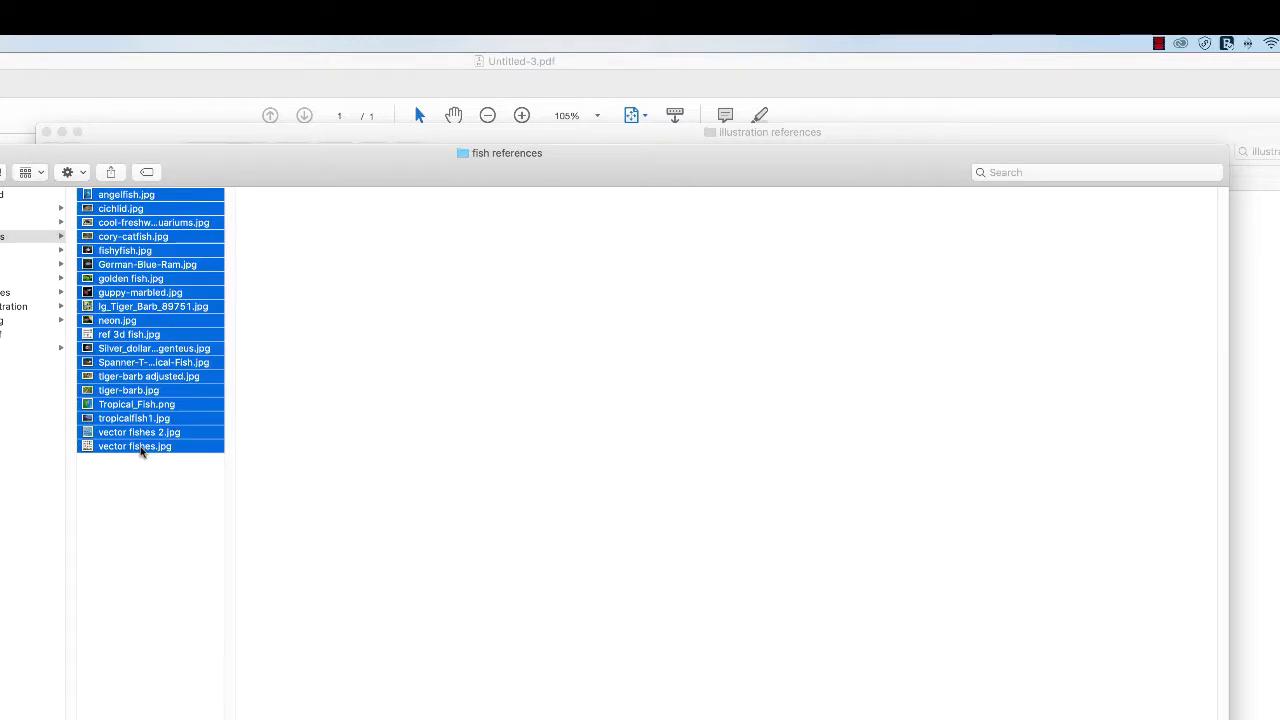
{"action": "key", "text": "space"}
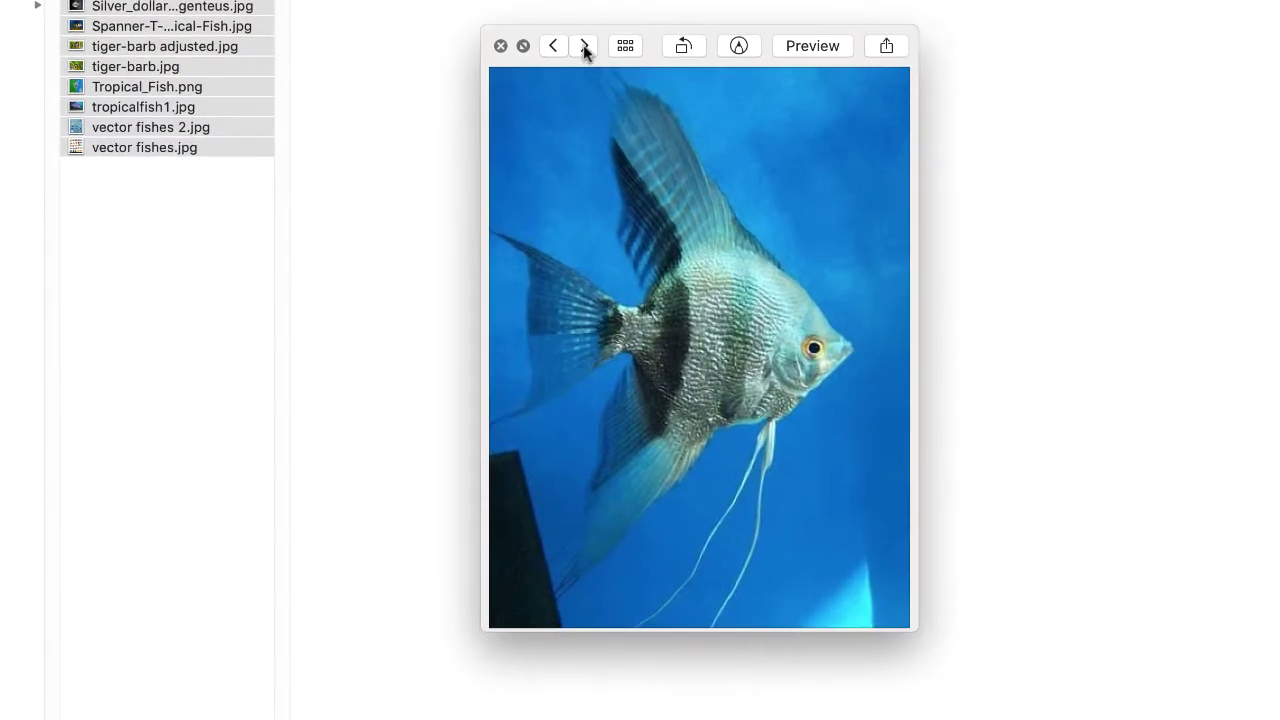
Enlarge the preview and page through the photos from German-Blue-Ram.jpg to neon.jpg
{"action": "left_click", "coordinate": [586, 47]}
{"action": "left_click", "coordinate": [587, 47]}
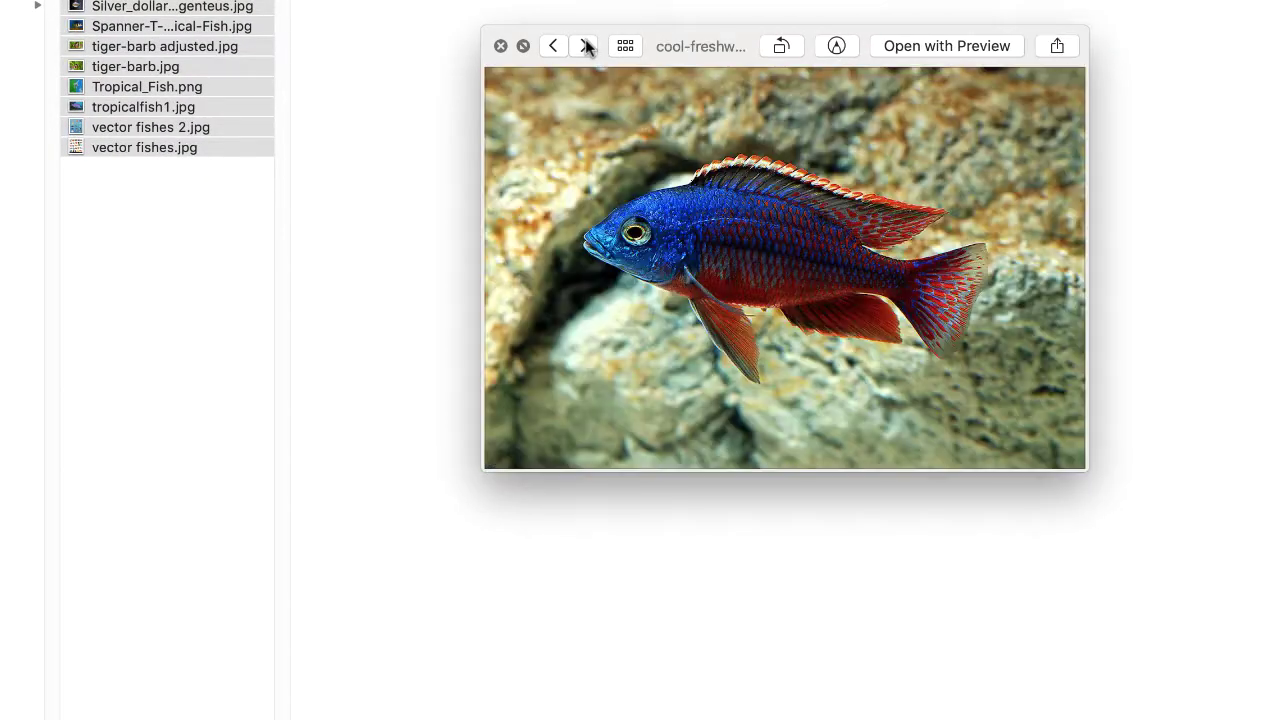
{"action": "left_click_drag", "start_coordinate": [484, 468], "coordinate": [306, 705]}
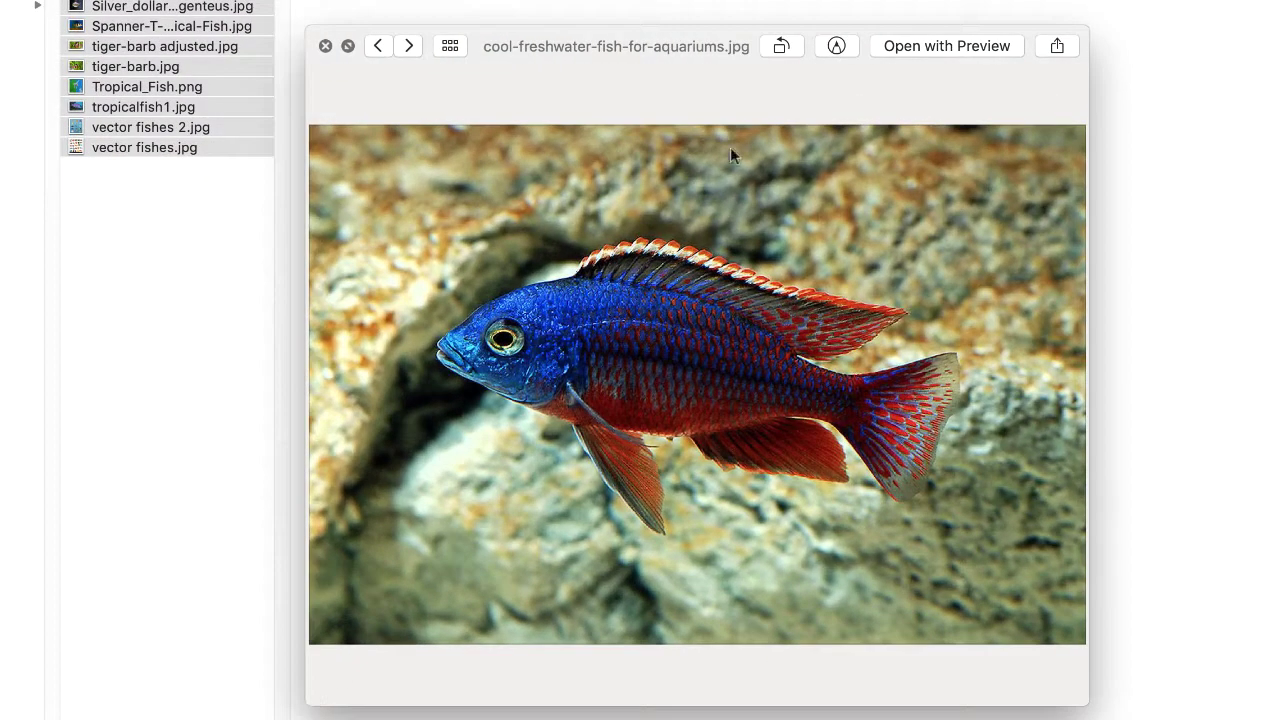
{"action": "left_click", "coordinate": [409, 47]}
{"action": "left_click", "coordinate": [409, 47]}
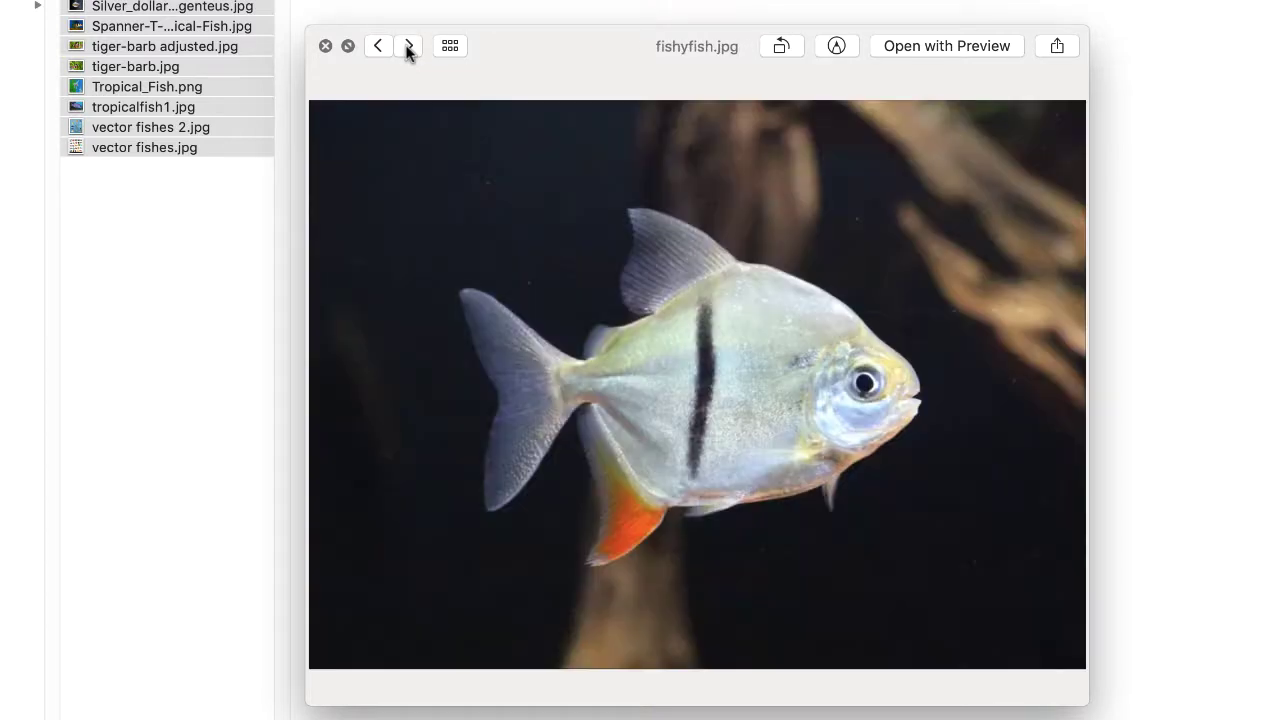
{"action": "left_click", "coordinate": [409, 47]}
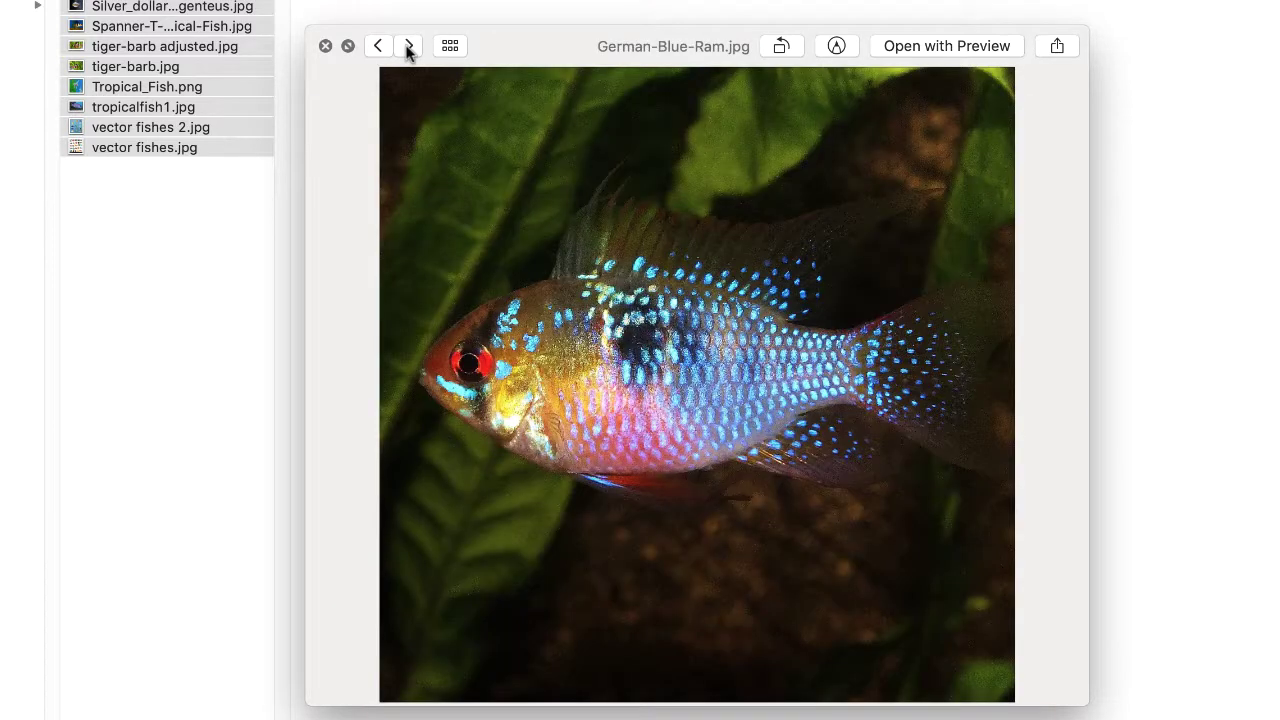
{"action": "left_click", "coordinate": [409, 47]}
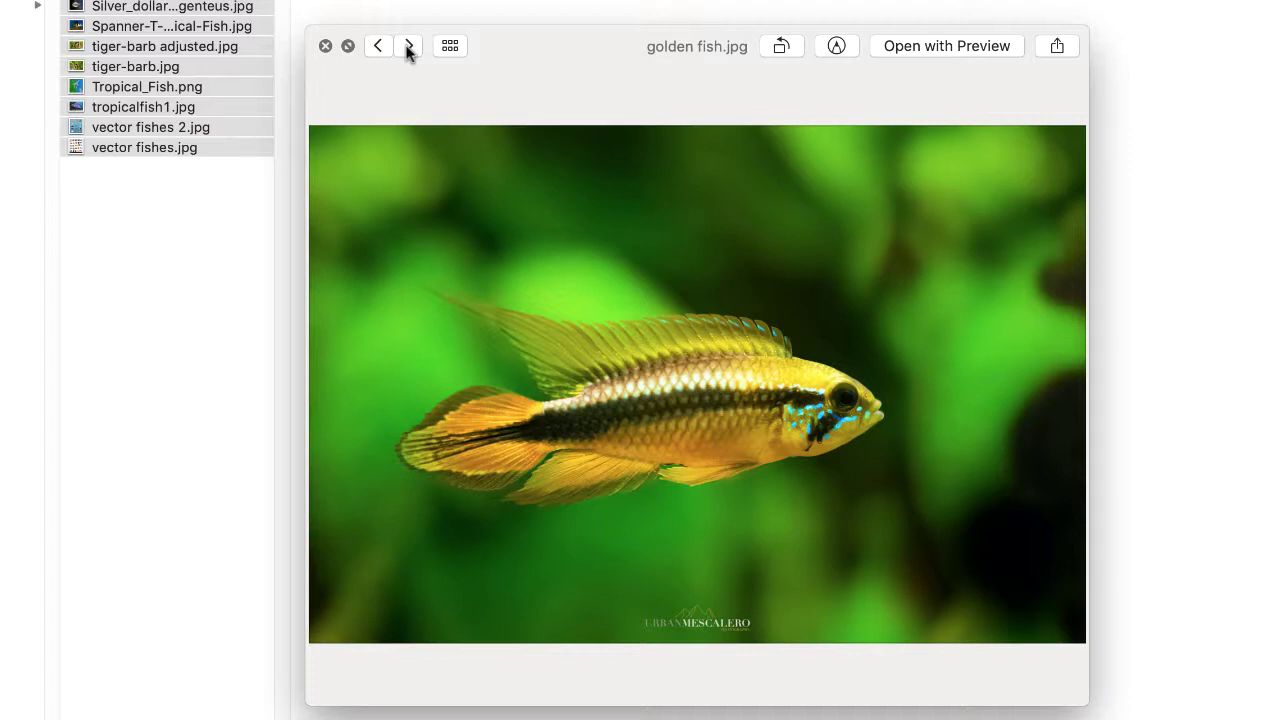
{"action": "left_click", "coordinate": [409, 47]}
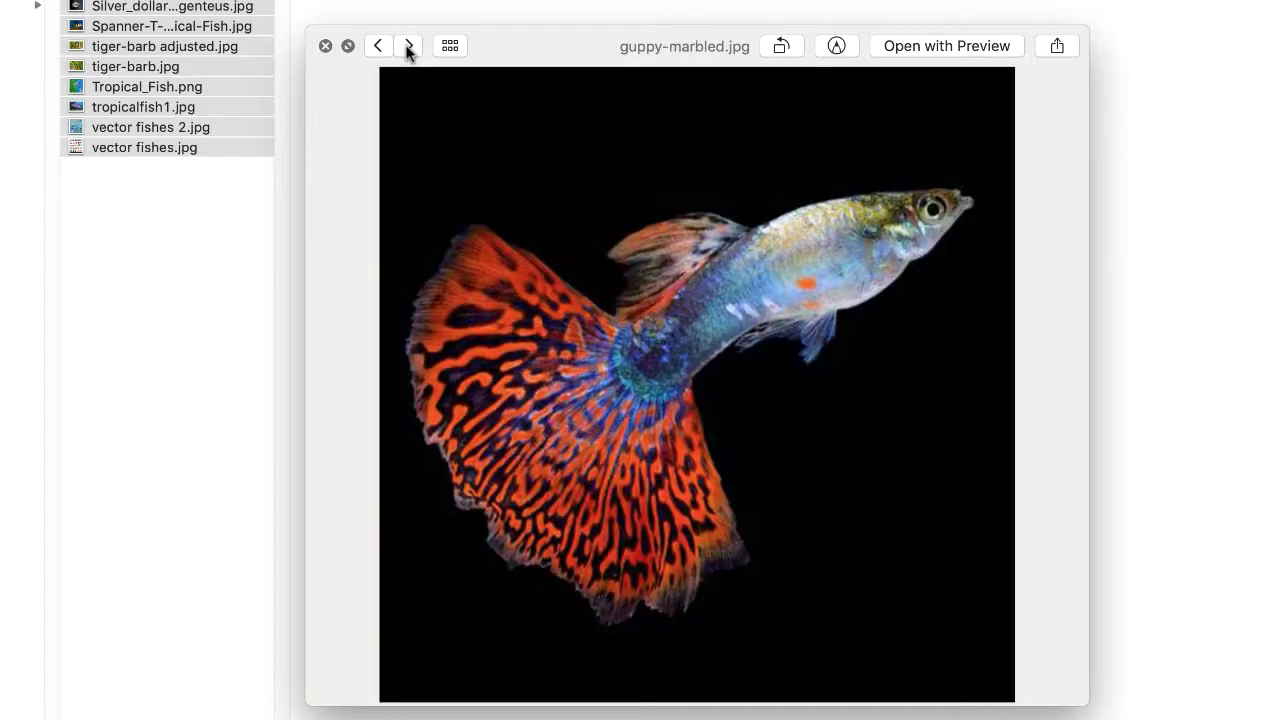
{"action": "left_click", "coordinate": [409, 47]}
{"action": "left_click", "coordinate": [409, 47]}
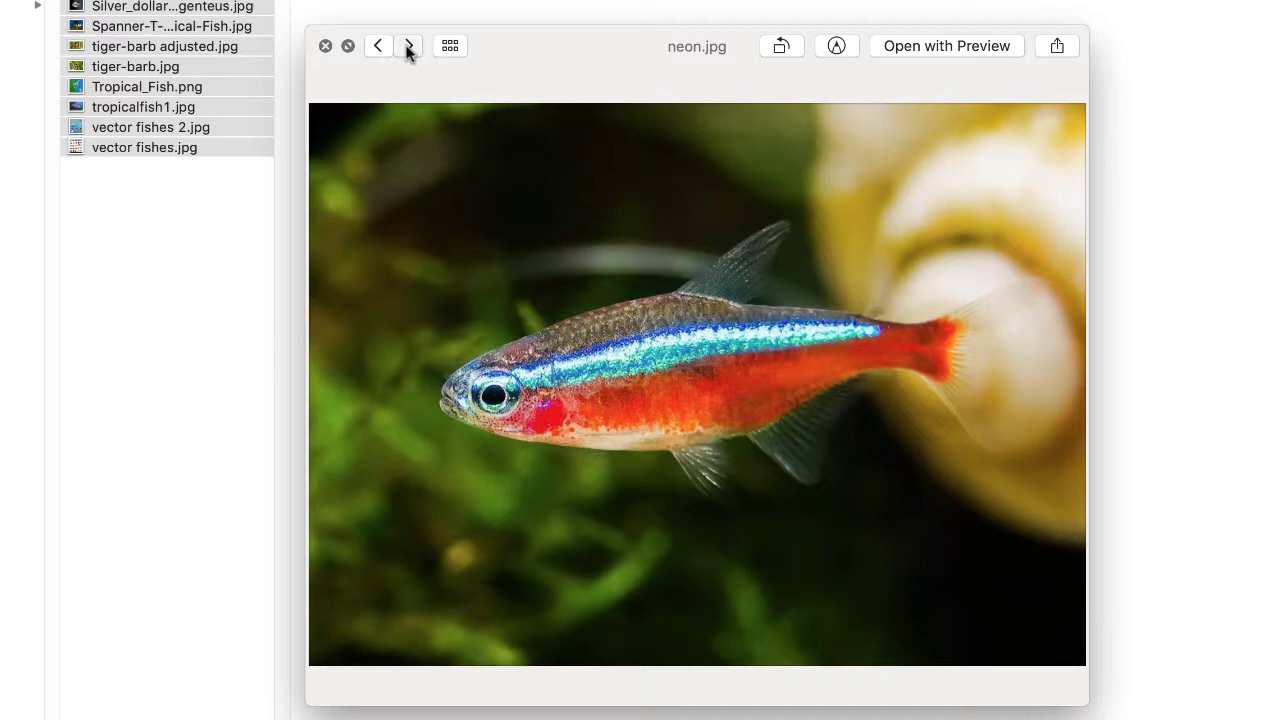
Continue through tiger-barb adjusted, Tropical_Fish.png and vector fishes.jpg, wrapping around, then close the preview
{"action": "left_click", "coordinate": [409, 47]}
{"action": "left_click", "coordinate": [409, 47]}
{"action": "left_click", "coordinate": [409, 47]}
{"action": "left_click", "coordinate": [409, 47]}
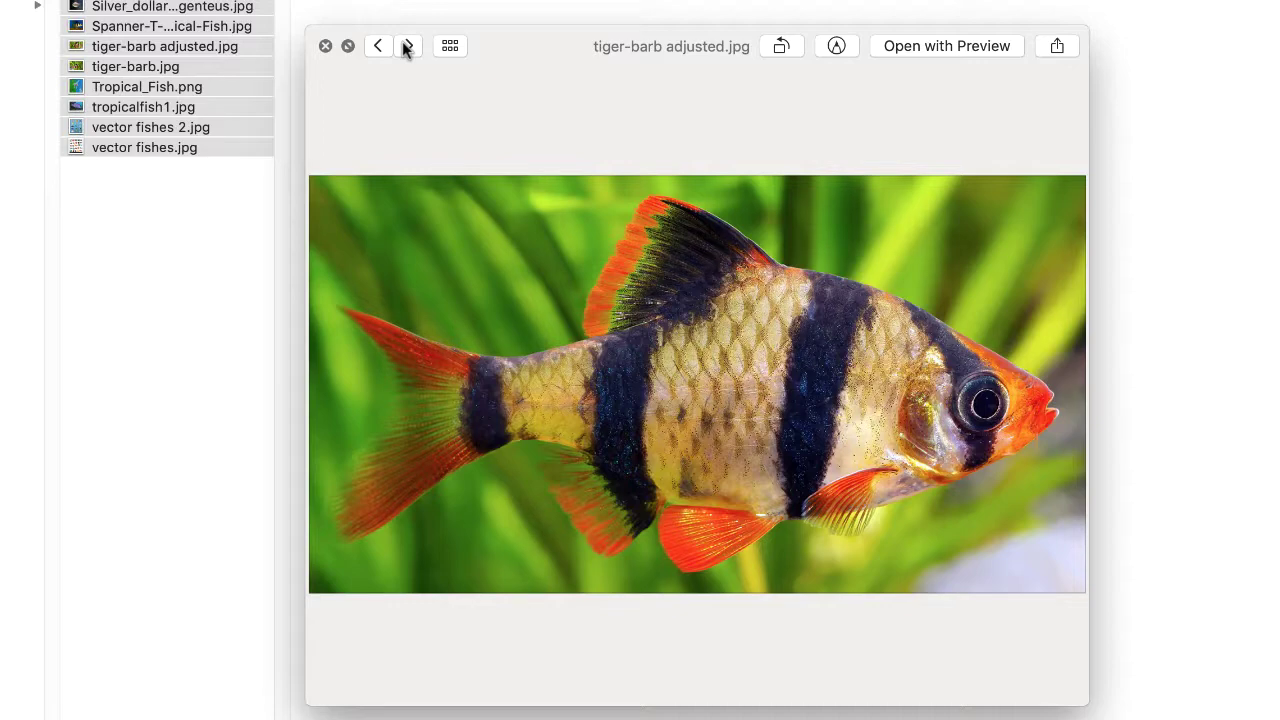
{"action": "left_click", "coordinate": [407, 46]}
{"action": "left_click", "coordinate": [407, 46]}
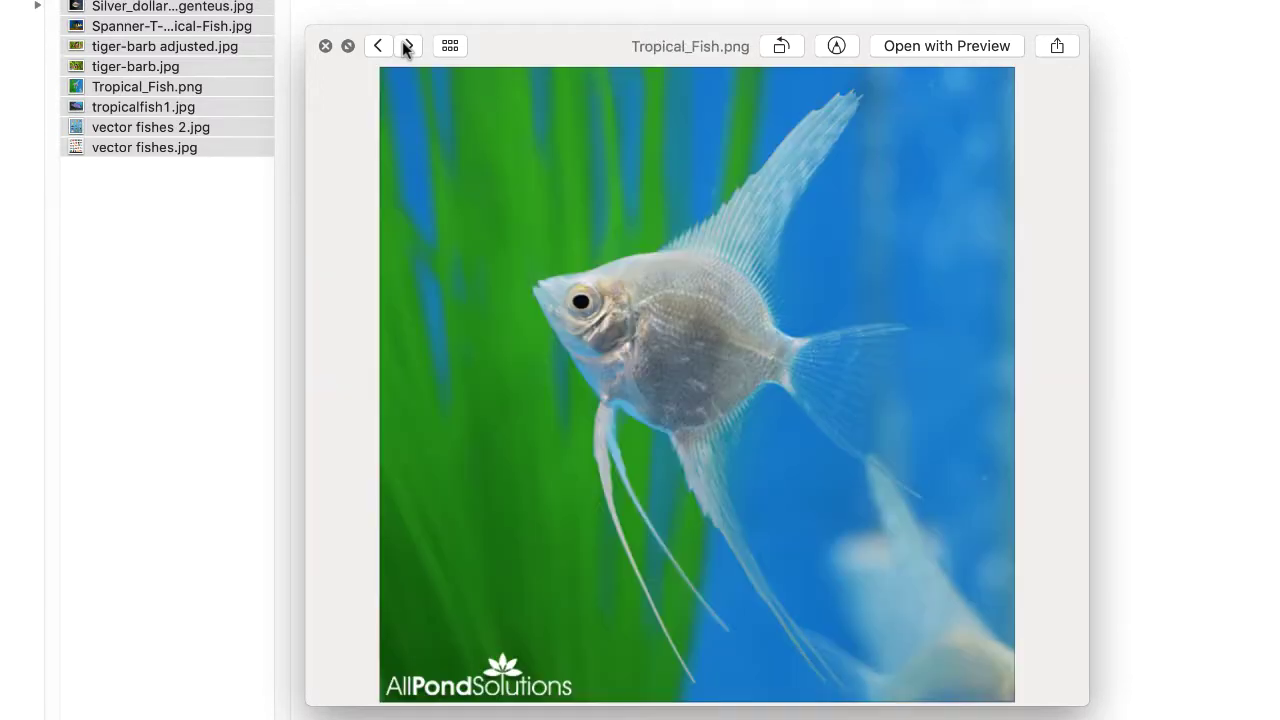
{"action": "left_click", "coordinate": [407, 46]}
{"action": "left_click", "coordinate": [407, 46]}
{"action": "left_click", "coordinate": [407, 46]}
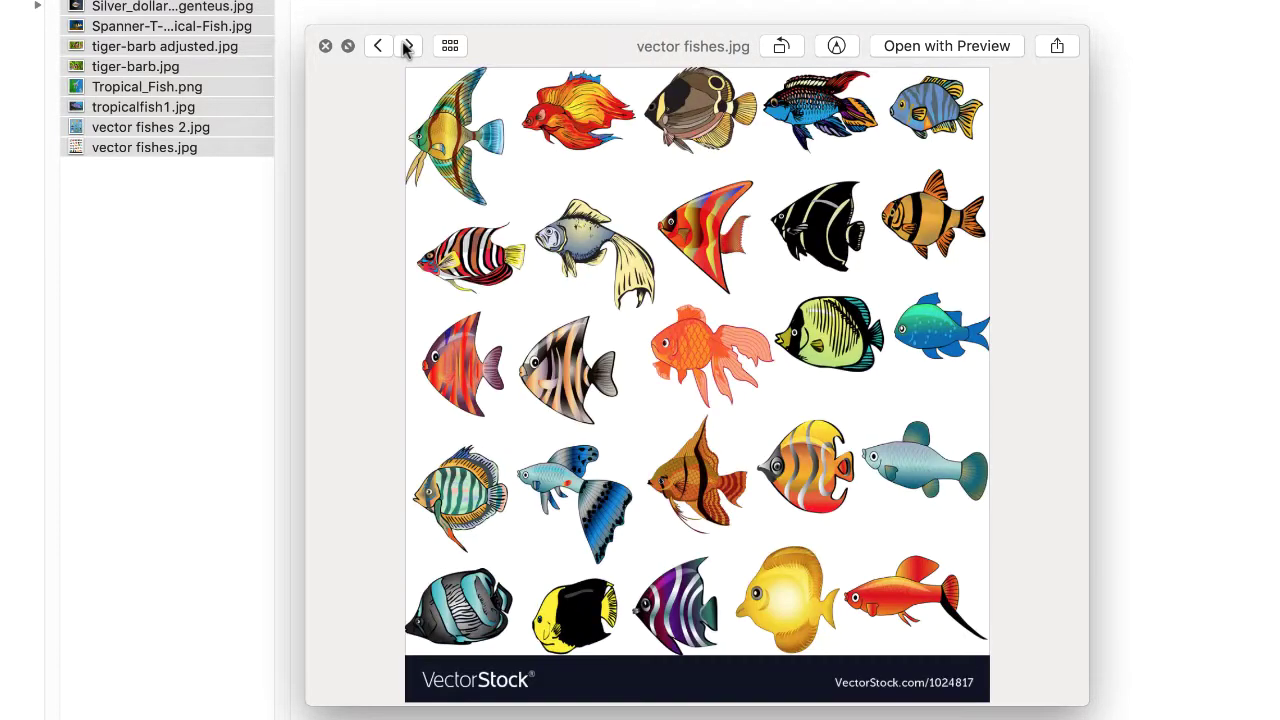
{"action": "left_click", "coordinate": [407, 46]}
{"action": "left_click", "coordinate": [550, 200]}
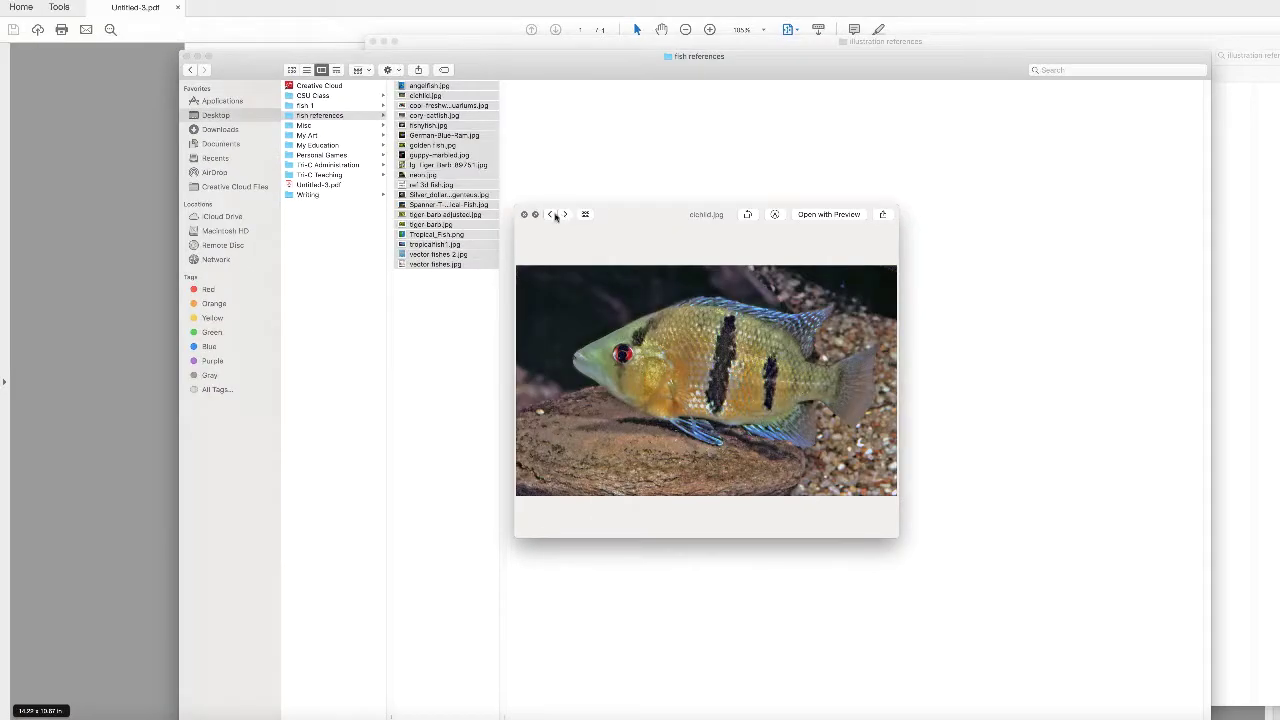
{"action": "left_click", "coordinate": [508, 200]}
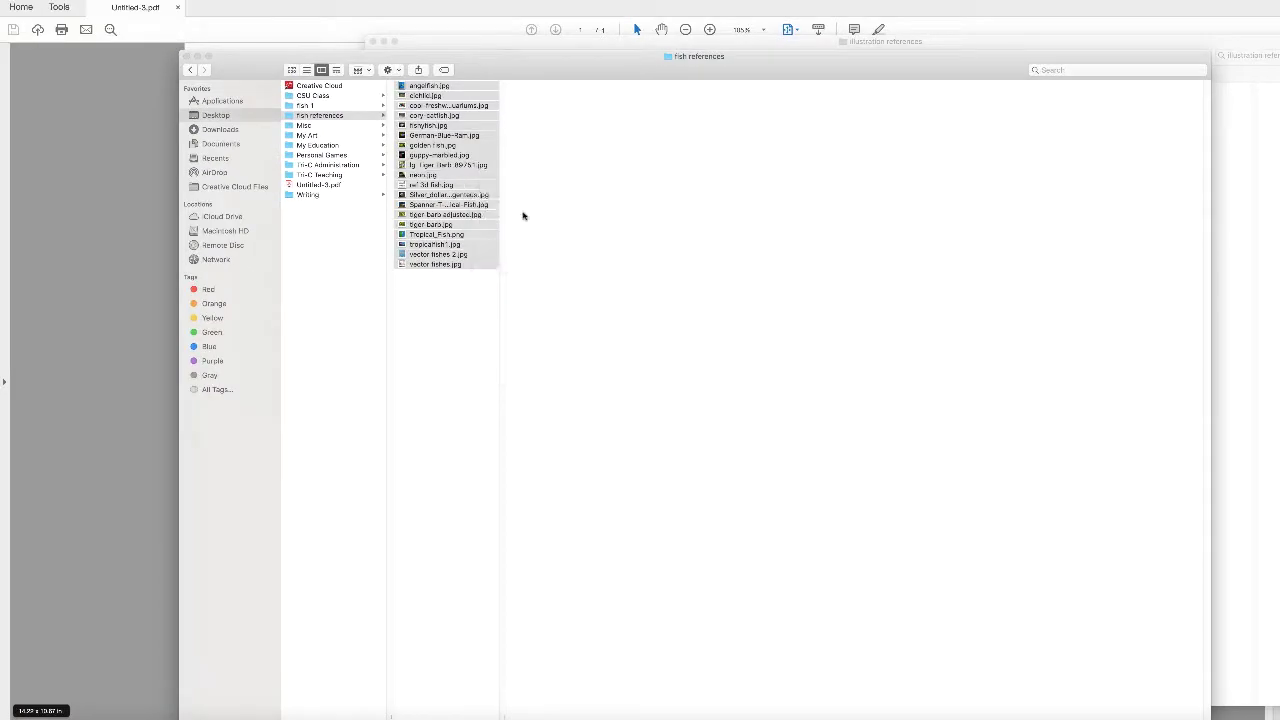
Open sketch tiger fish.jpg from fish 1's _resources folder in Preview, then close it
{"action": "left_click", "coordinate": [316, 117]}
{"action": "left_click", "coordinate": [312, 106]}
{"action": "left_click", "coordinate": [458, 90]}
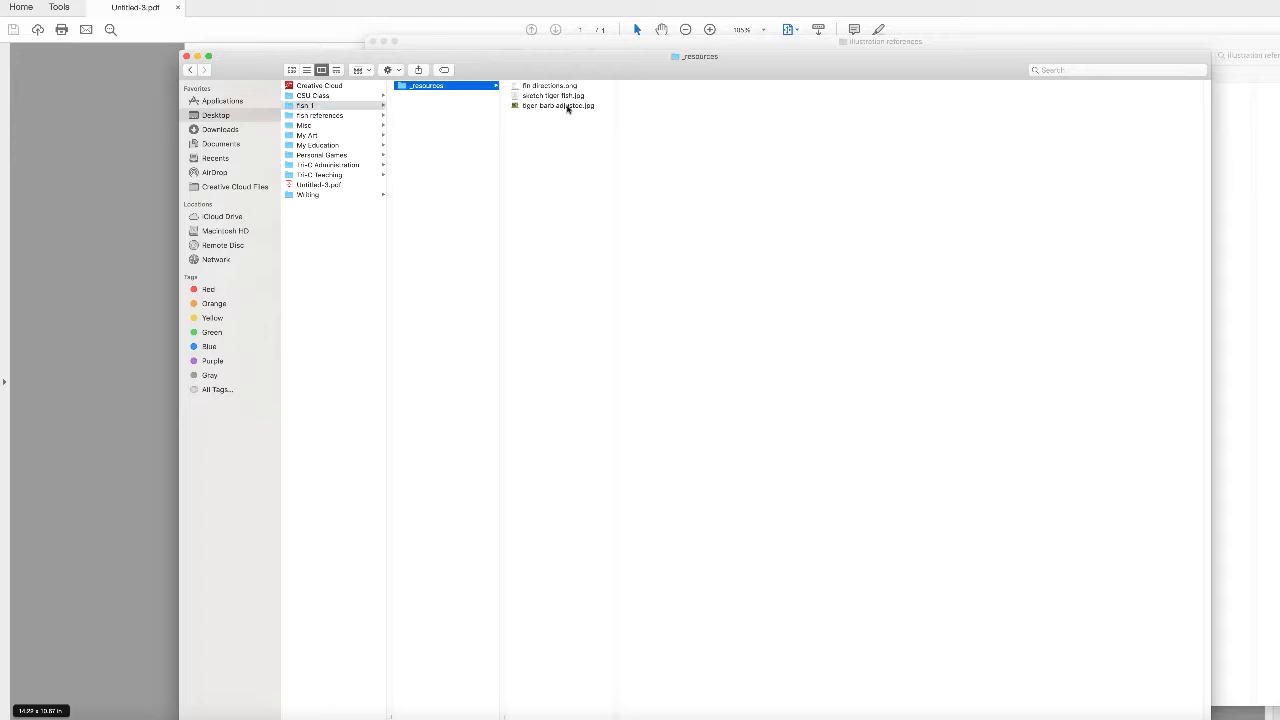
{"action": "left_click", "coordinate": [549, 96]}
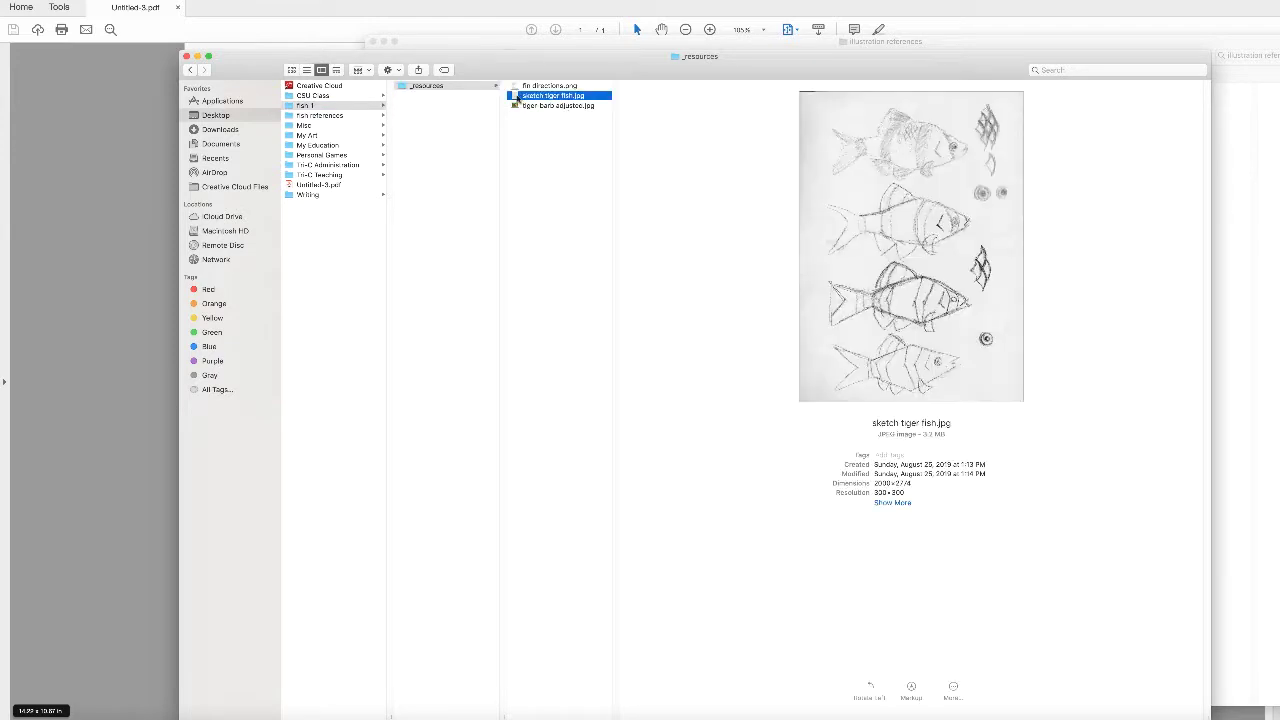
{"action": "double_click", "coordinate": [514, 95]}
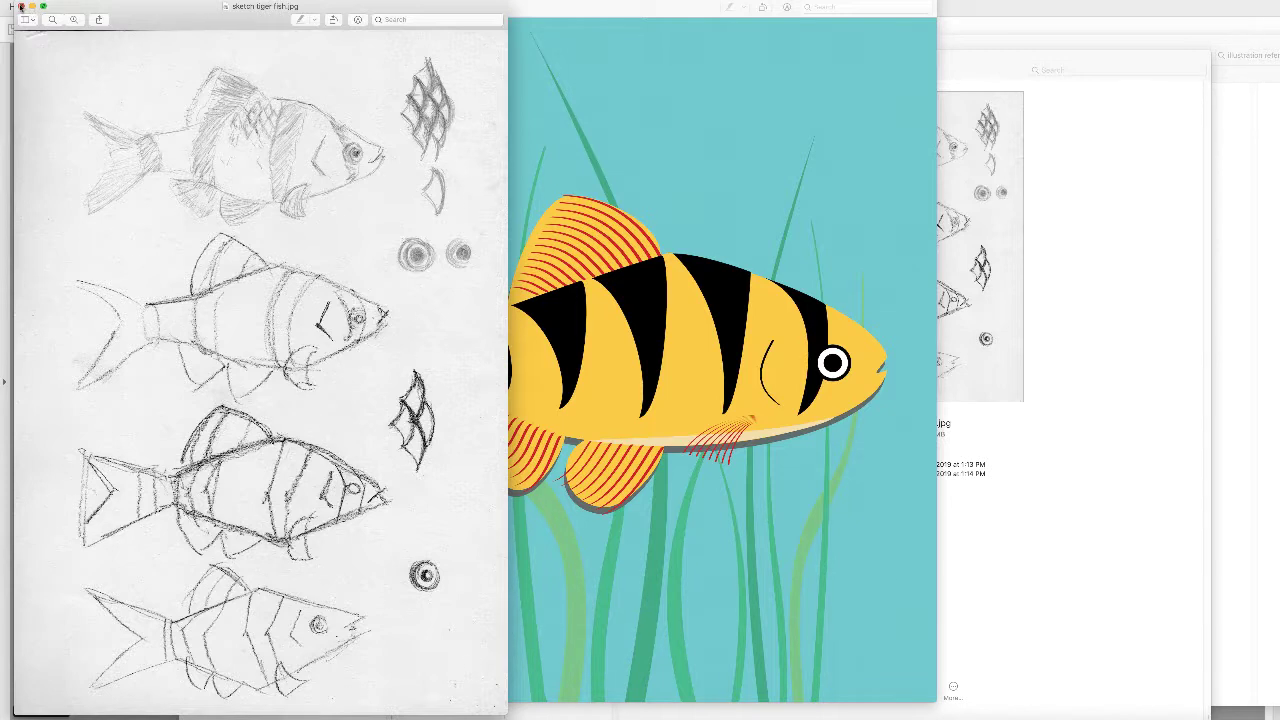
{"action": "left_click", "coordinate": [20, 7]}
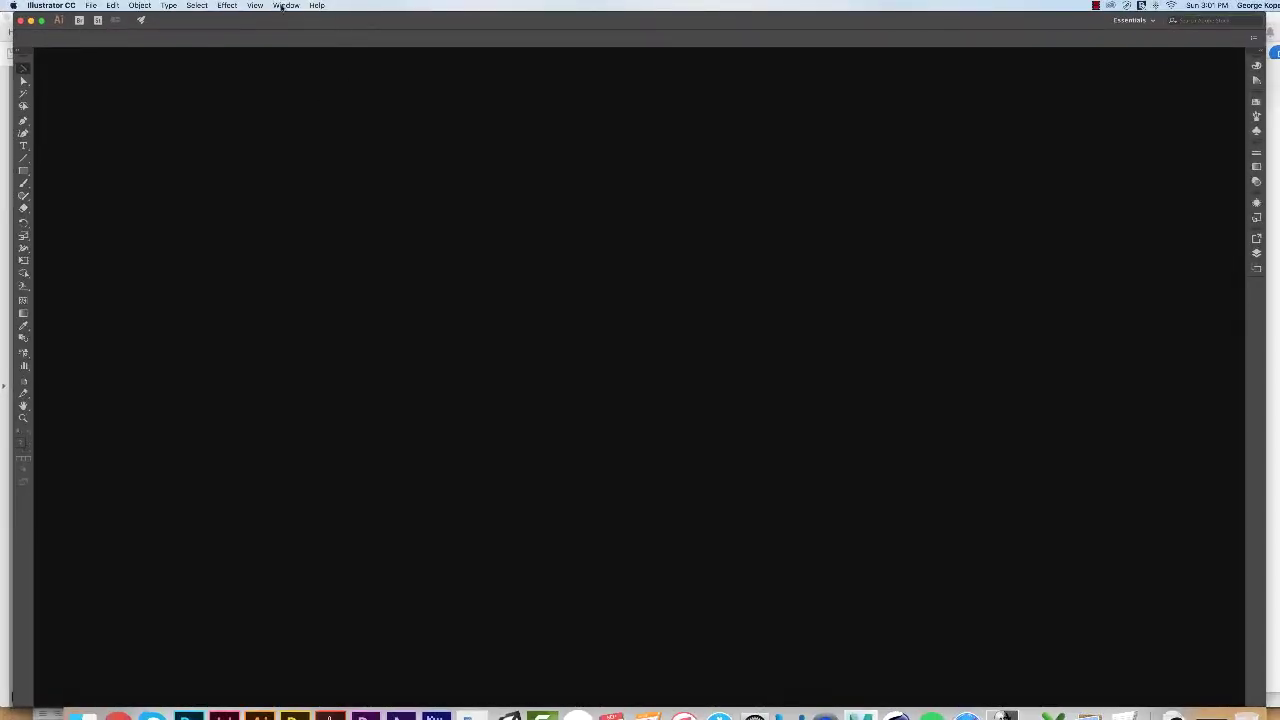
{"action": "left_click", "coordinate": [286, 6]}
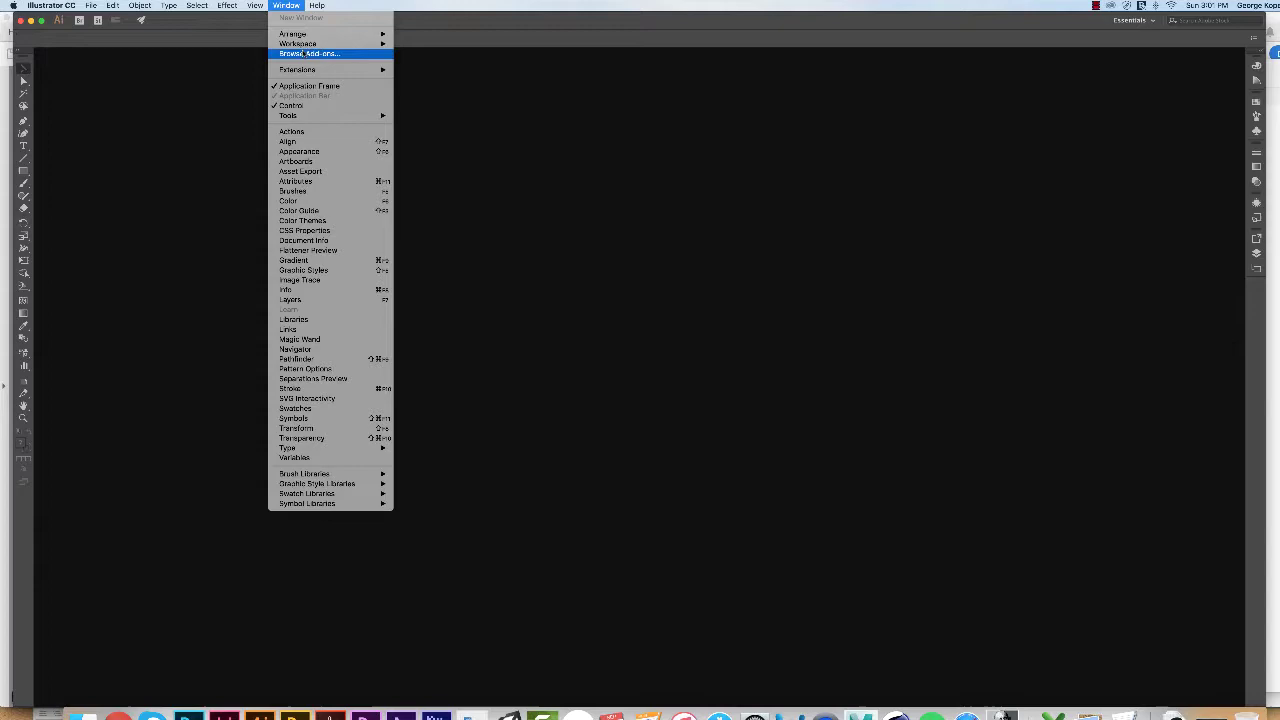
{"action": "mouse_move", "coordinate": [305, 44]}
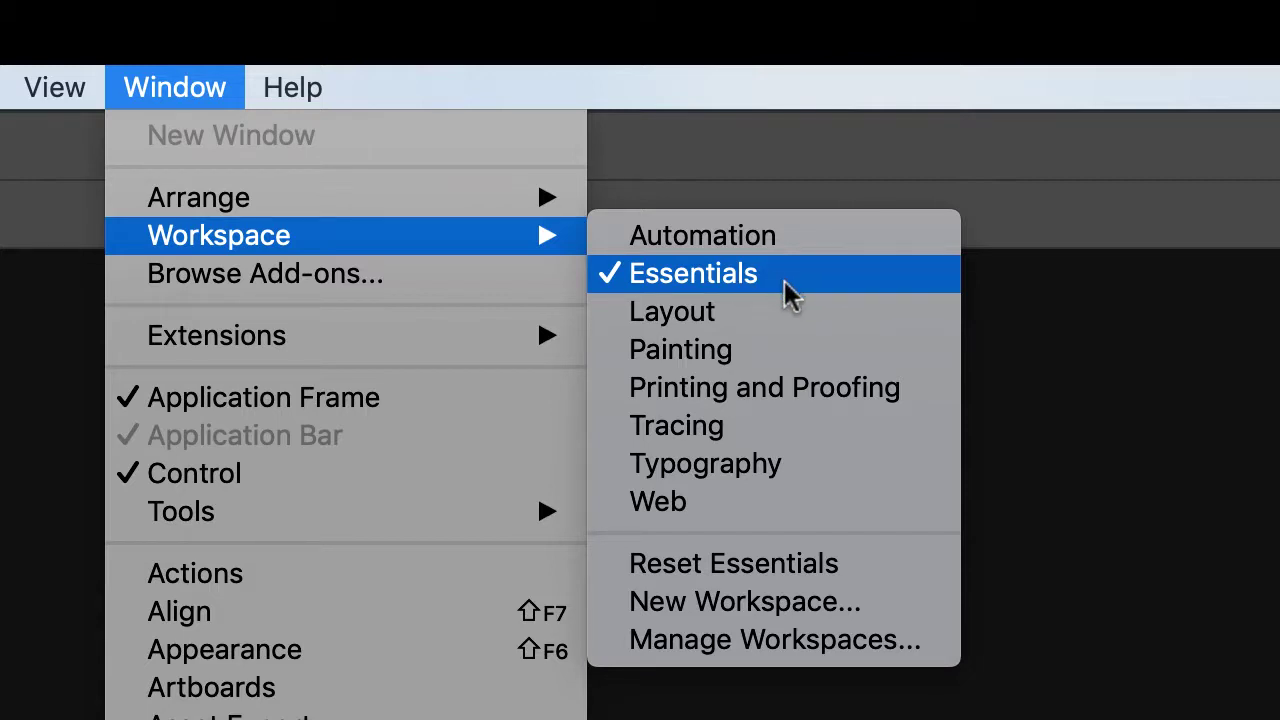
{"action": "left_click", "coordinate": [1154, 463]}
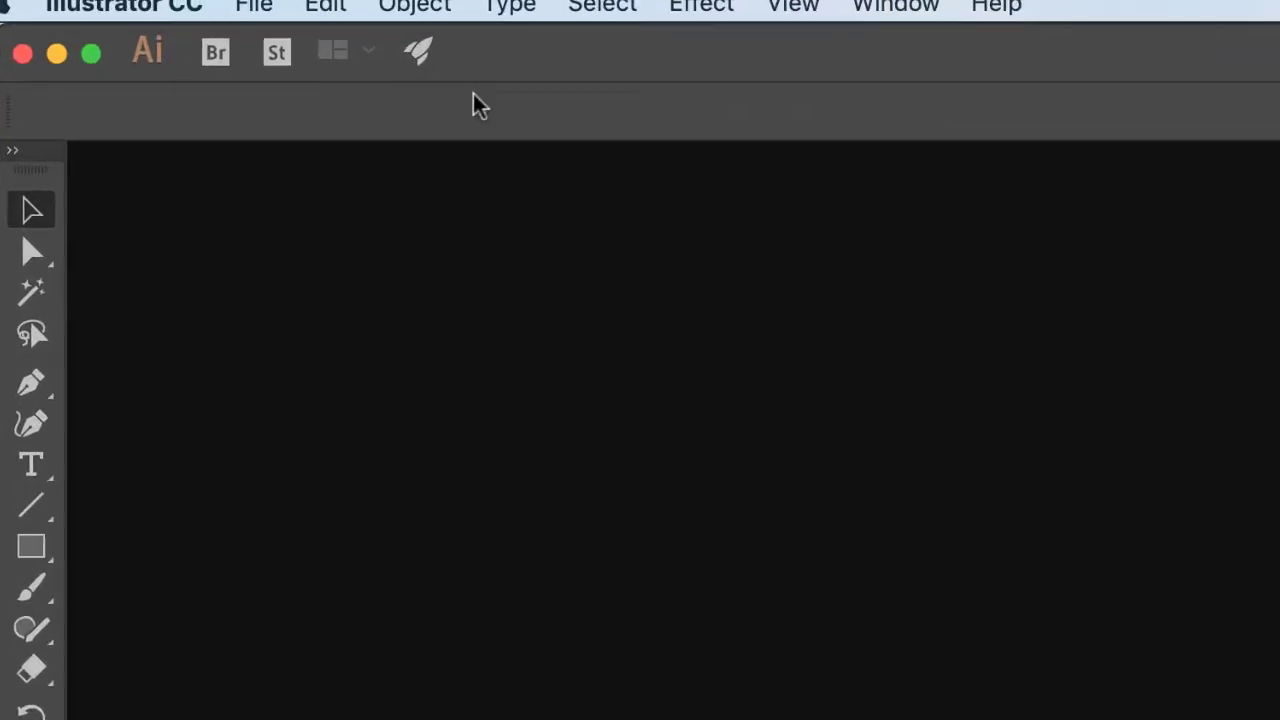
Set up a new Web-preset document at 2000 × 2000, keeping pixels as the unit
{"action": "left_click", "coordinate": [262, 5]}
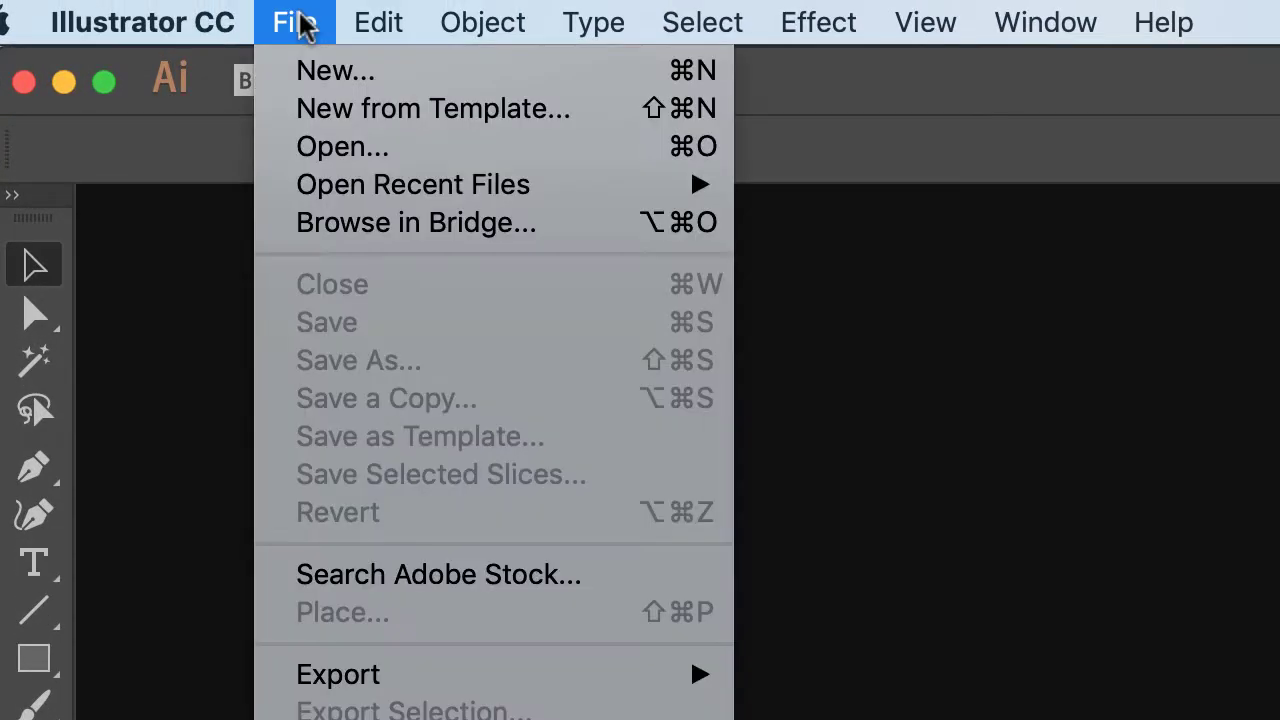
{"action": "left_click", "coordinate": [345, 76]}
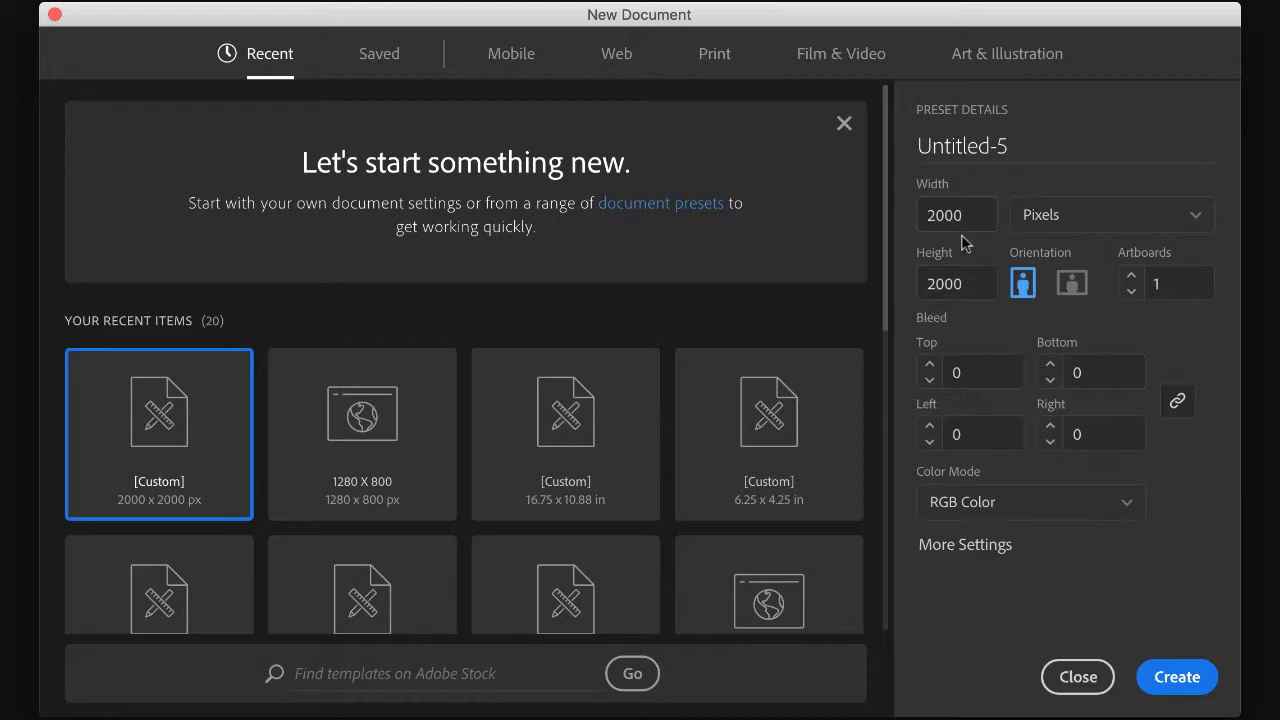
{"action": "left_click", "coordinate": [616, 53]}
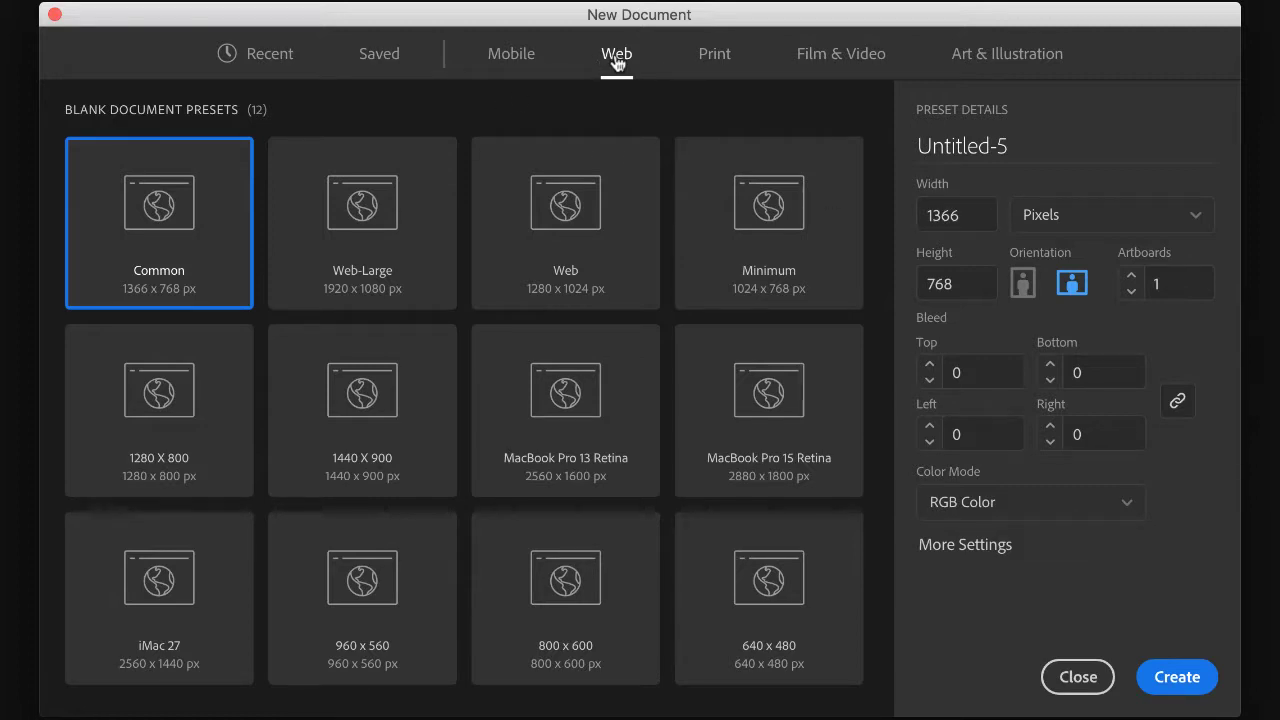
{"action": "left_click", "coordinate": [921, 220]}
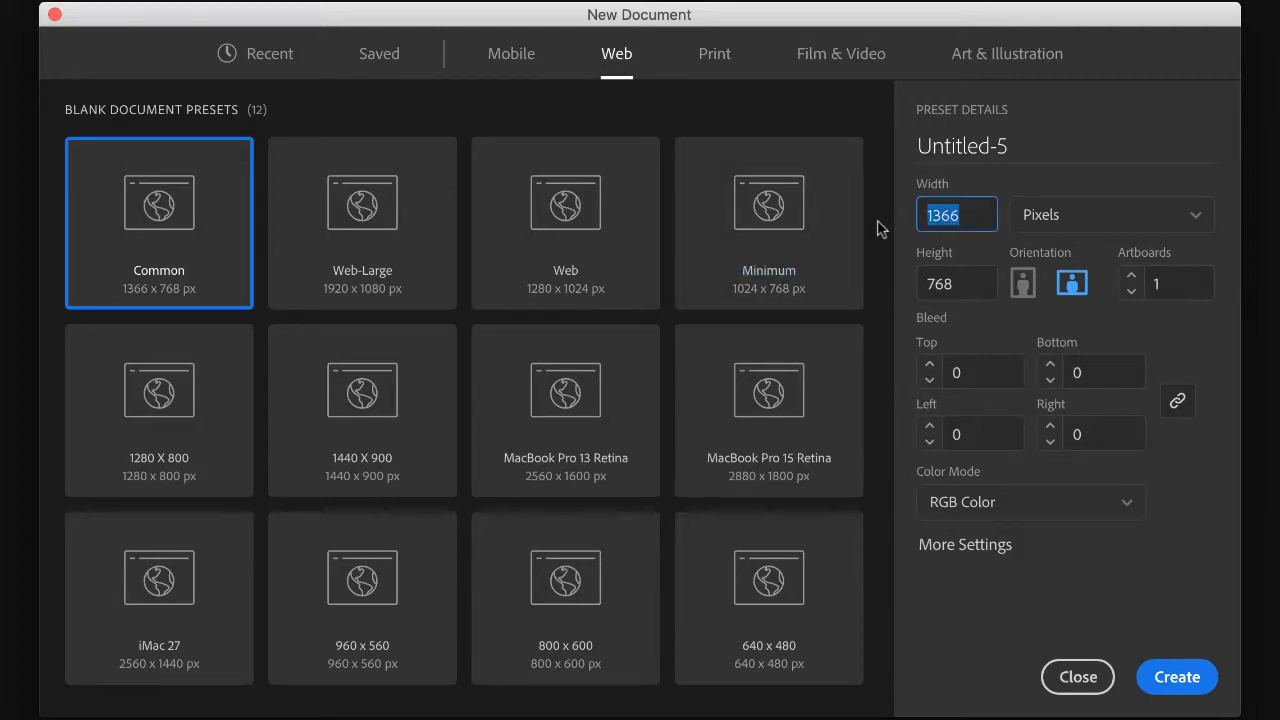
{"action": "type", "text": "200"}
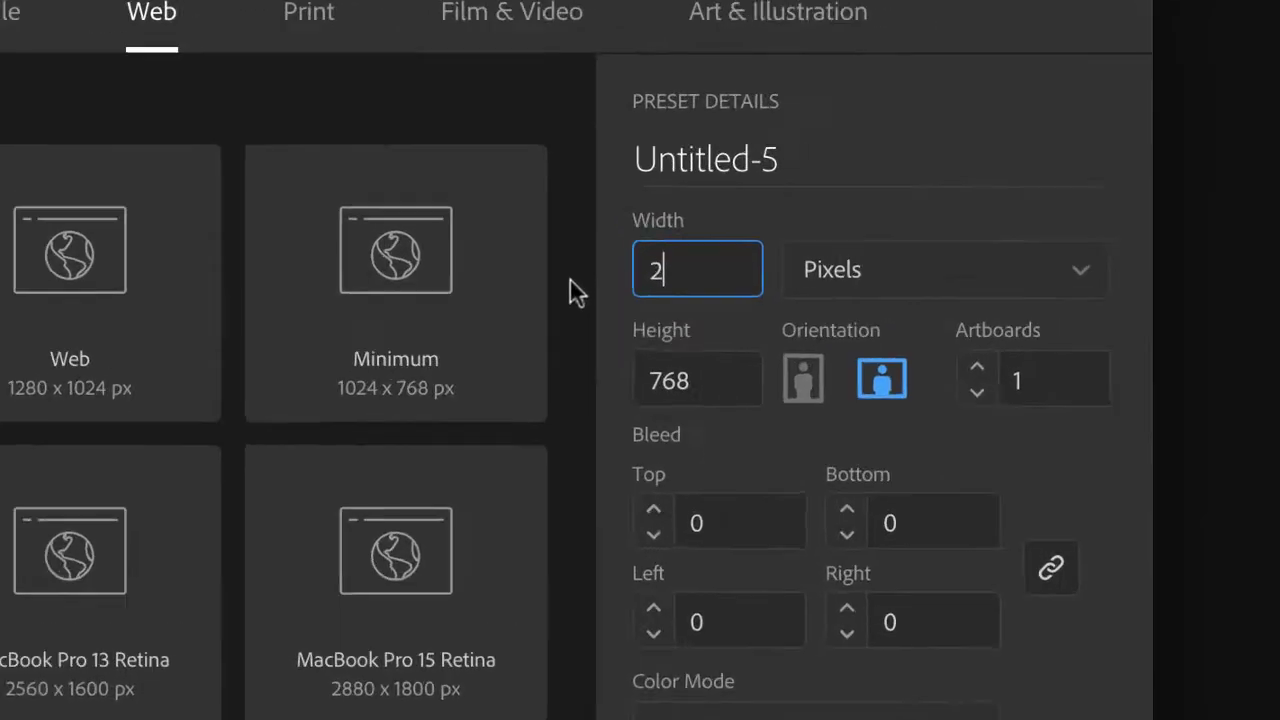
{"action": "type", "text": "0"}
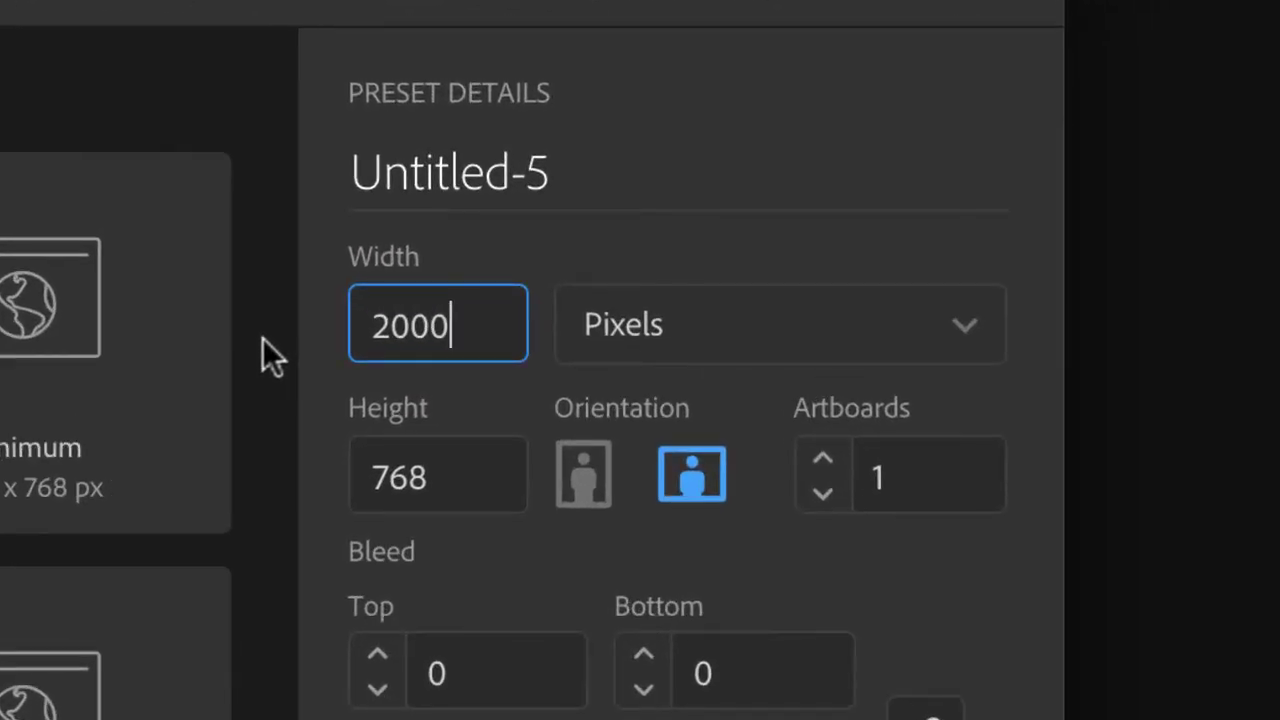
{"action": "left_click", "coordinate": [457, 466]}
{"action": "type", "text": "2"}
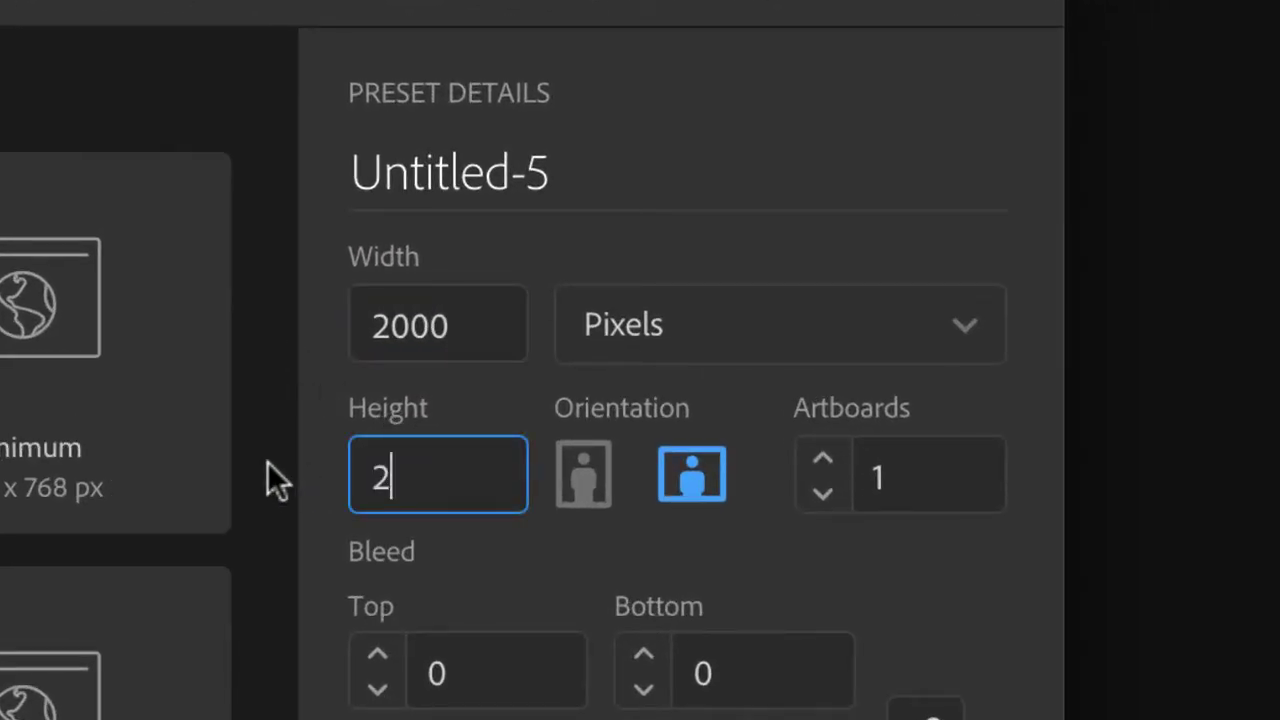
{"action": "type", "text": "000"}
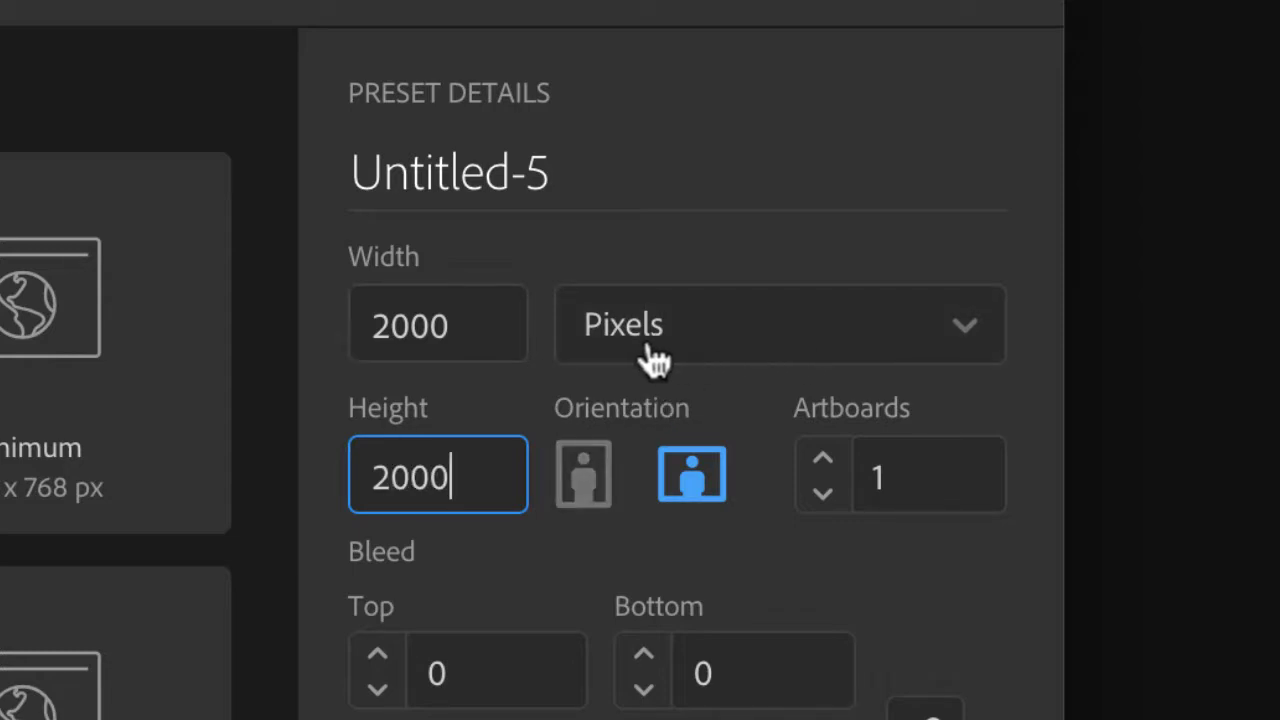
{"action": "left_click", "coordinate": [962, 346]}
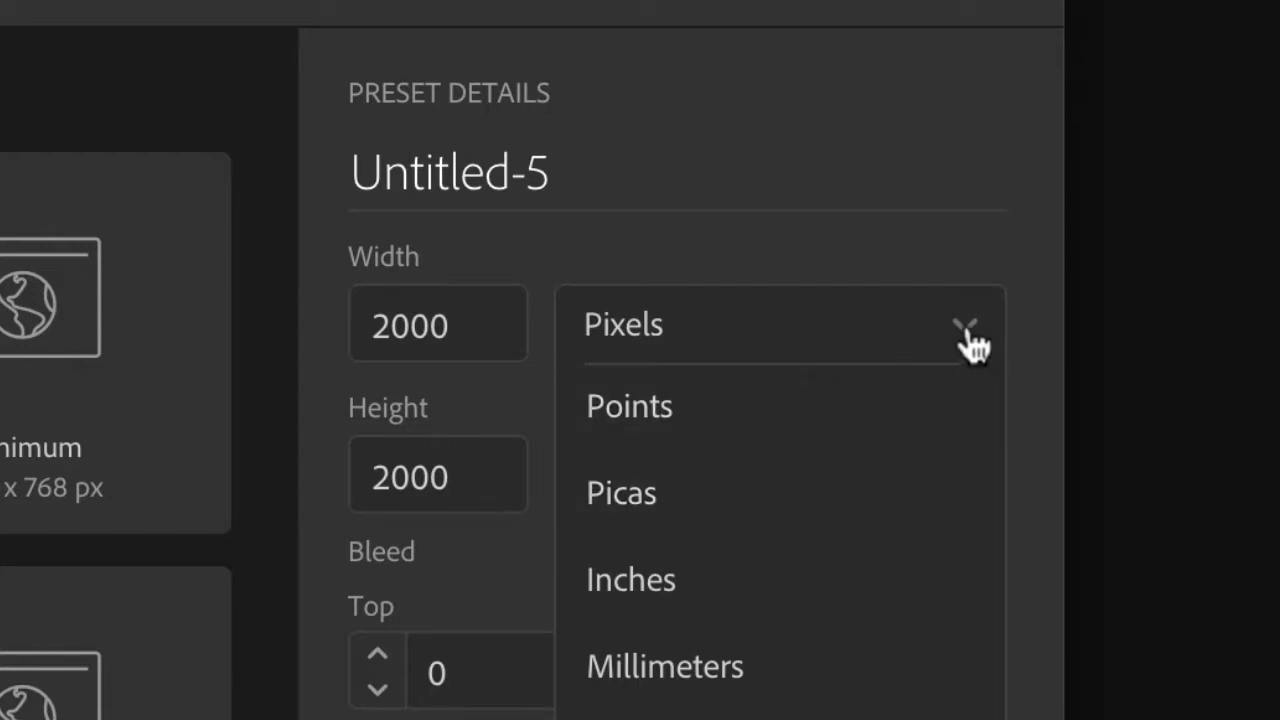
{"action": "left_click", "coordinate": [794, 337]}
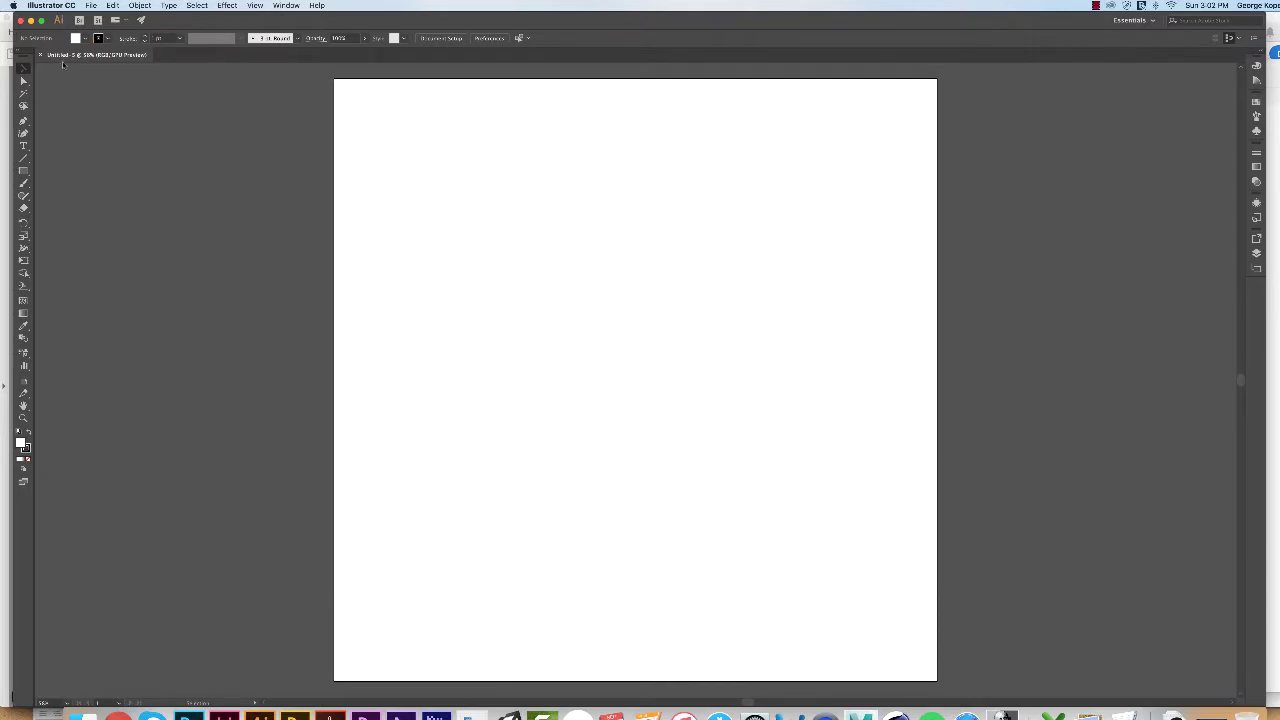
Save As into Desktop > fish 1, naming the file 'fish 1' followed by the artist's name
{"action": "left_click", "coordinate": [91, 6]}
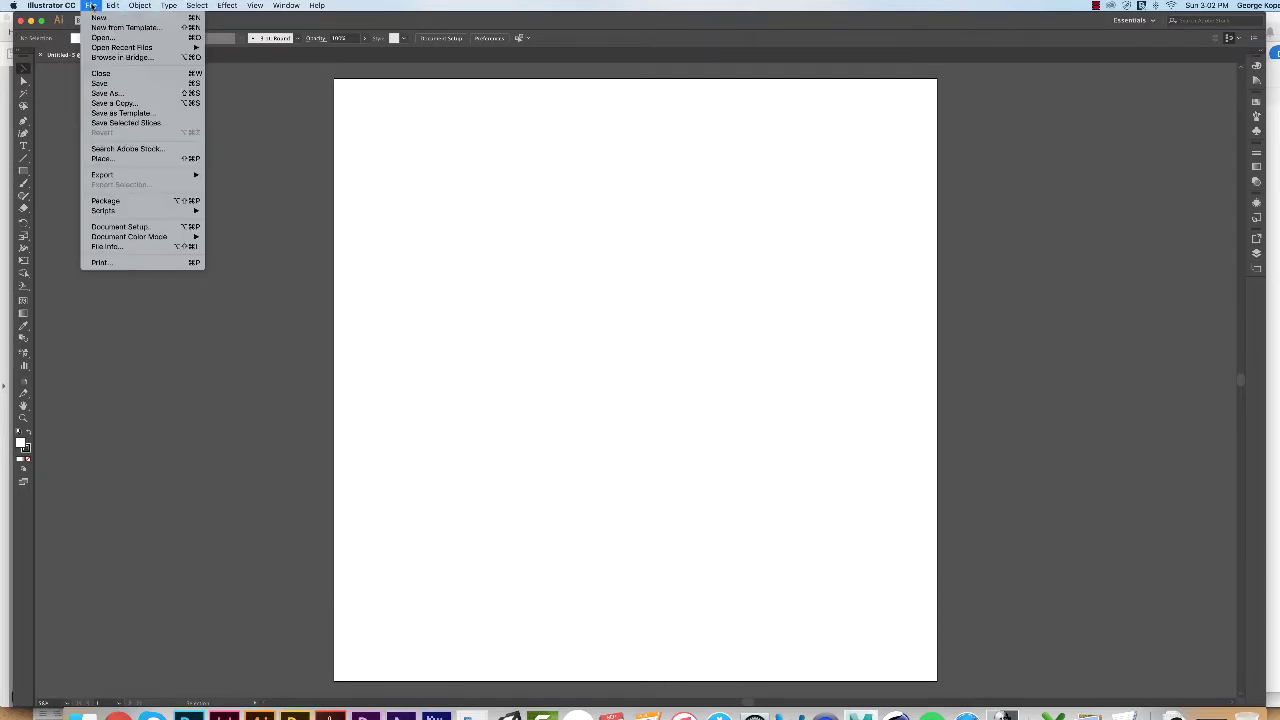
{"action": "left_click", "coordinate": [128, 93]}
{"action": "left_click", "coordinate": [477, 205]}
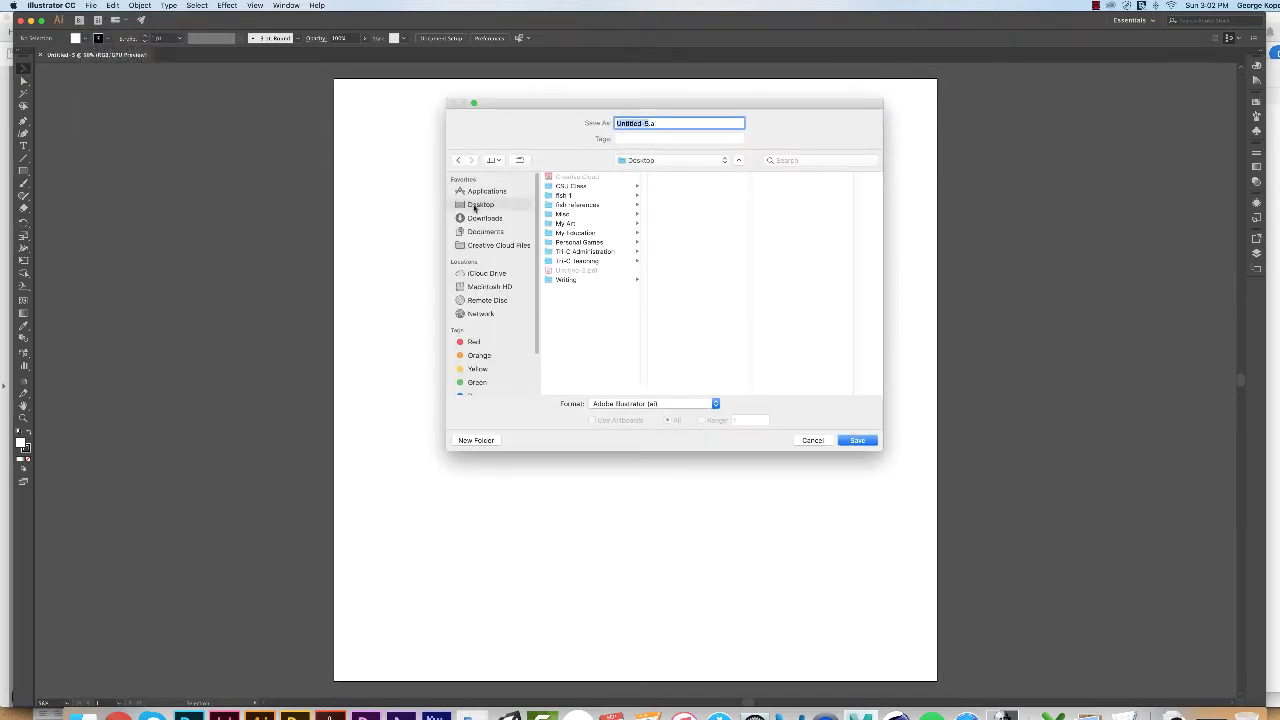
{"action": "left_click", "coordinate": [560, 196]}
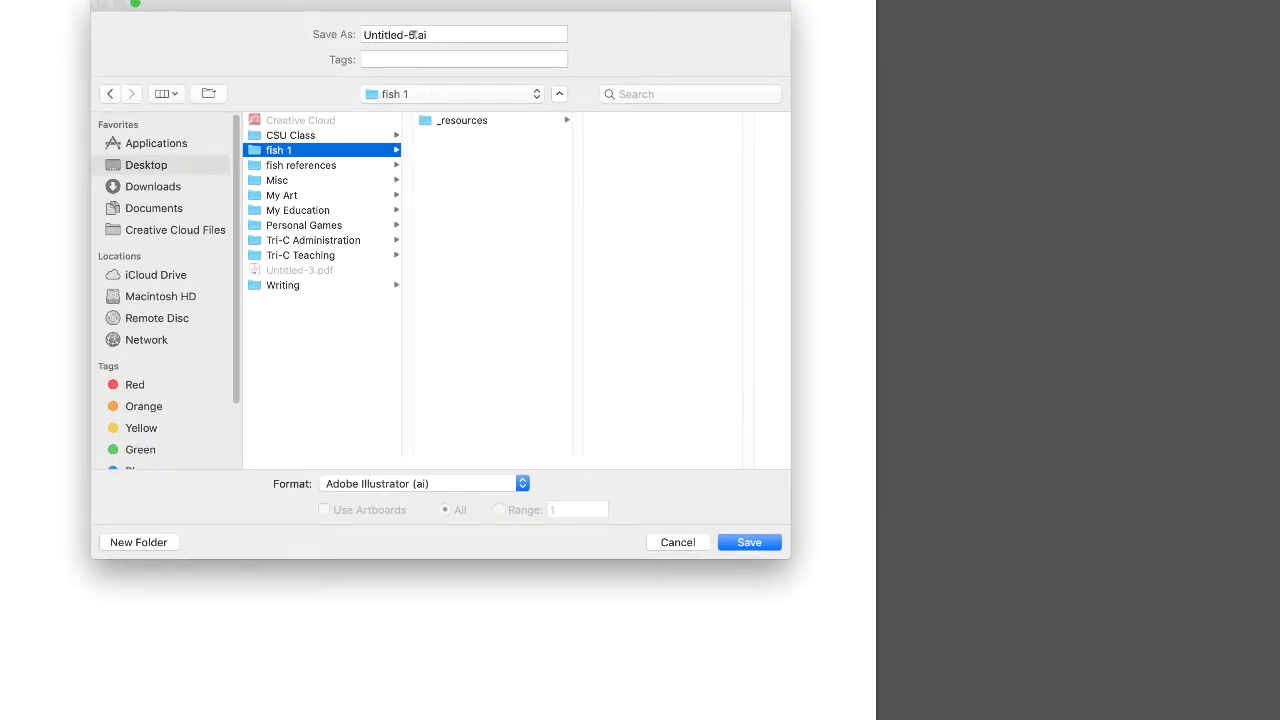
{"action": "left_click_drag", "start_coordinate": [414, 35], "coordinate": [348, 36]}
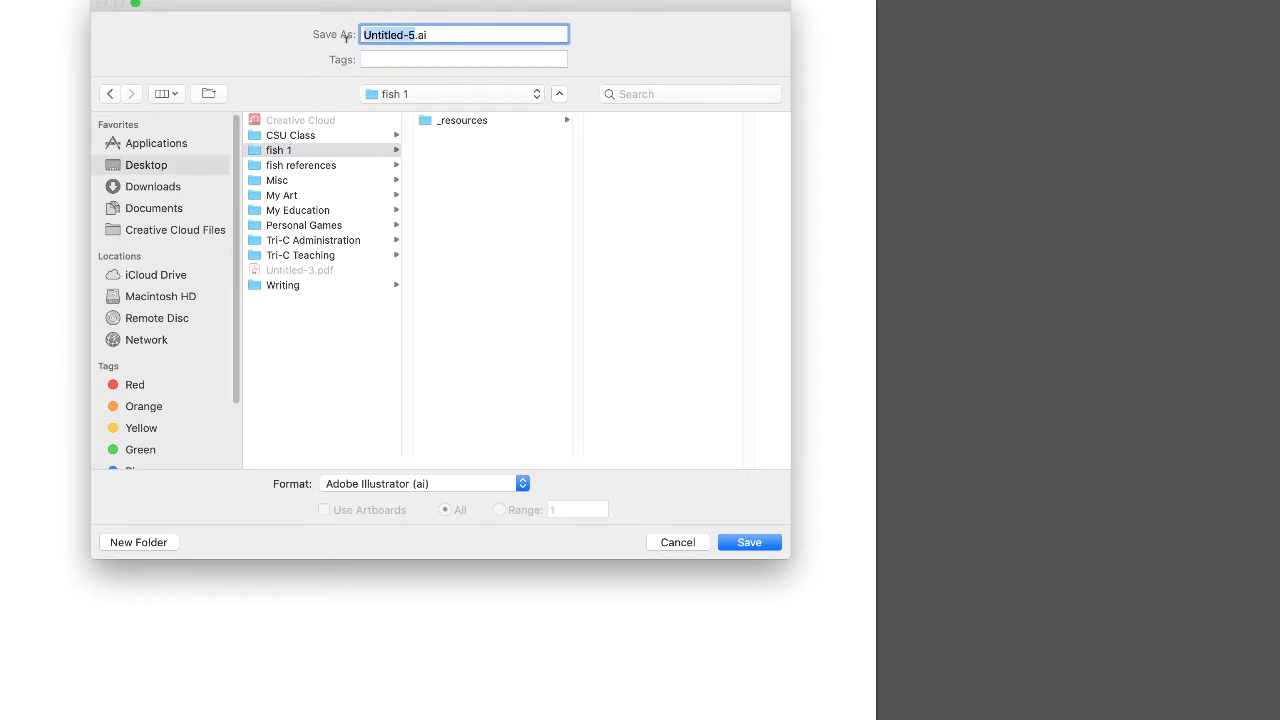
{"action": "type", "text": "fish 1"}
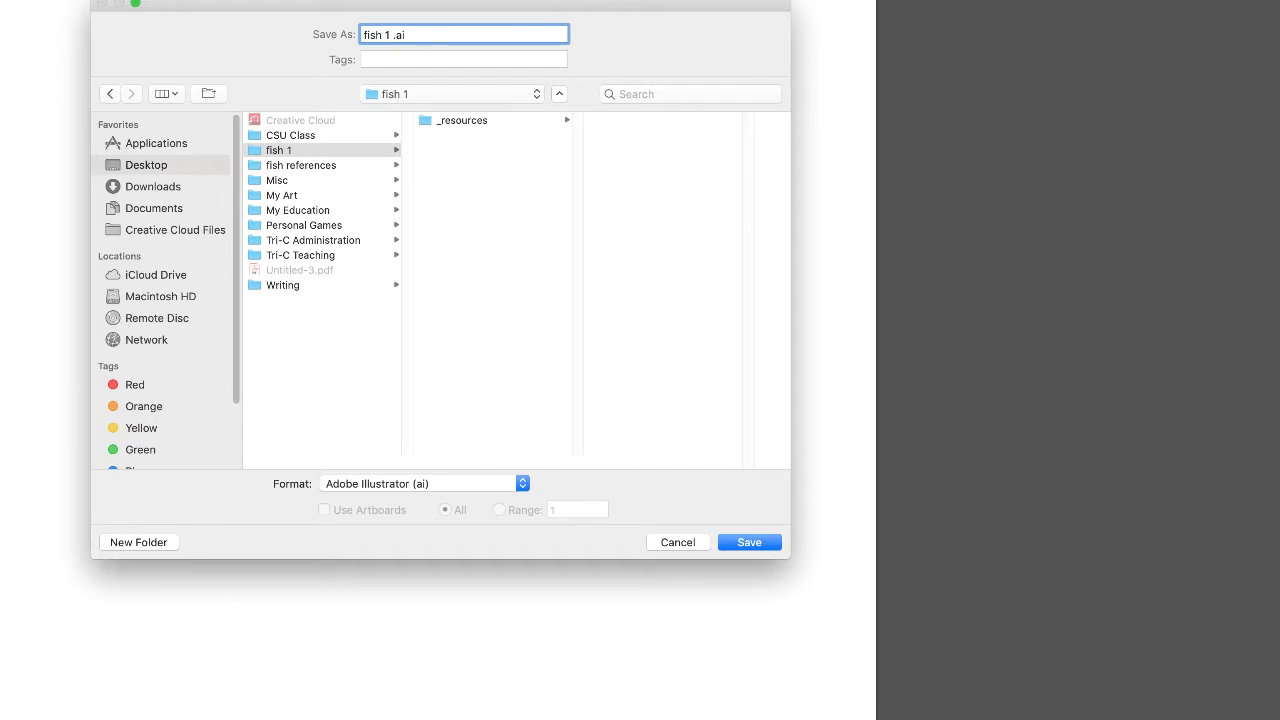
{"action": "type", "text": " george"}
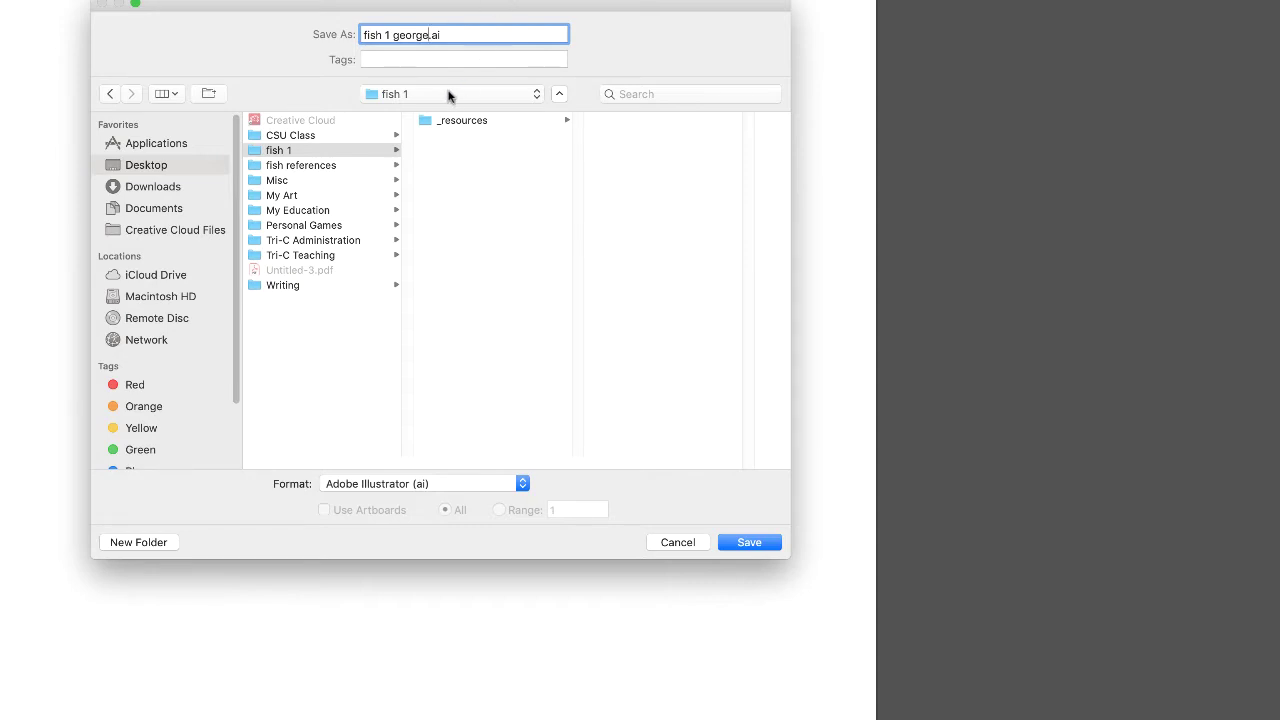